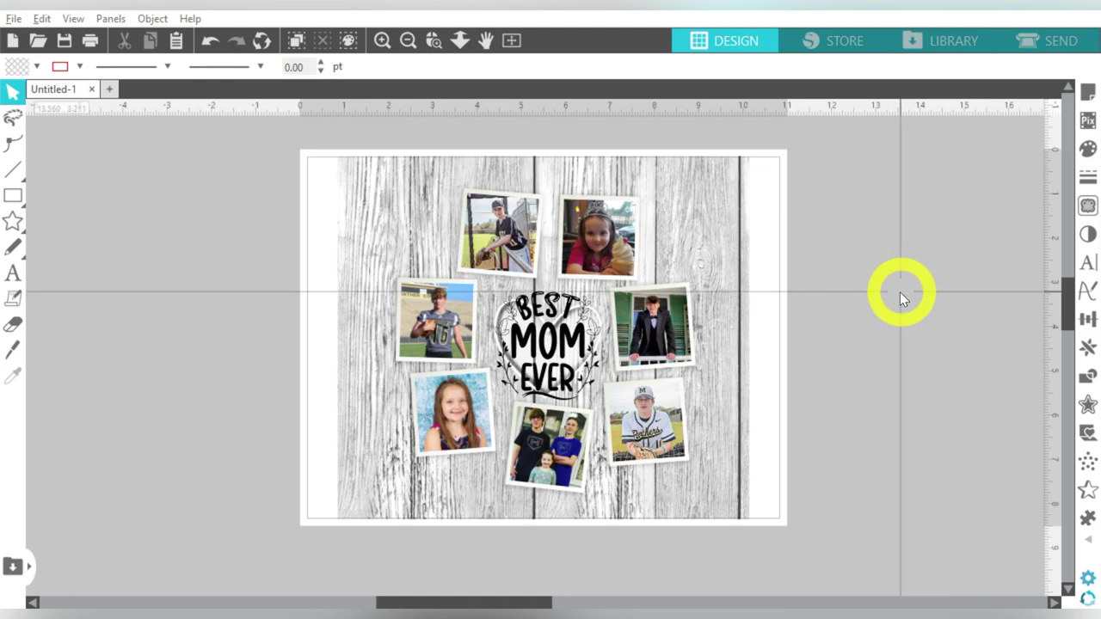
- Merge 20oz Tumbler Mockup - B.png from the Downloads 20oz-Skinny-Tumbler-Mockup folder into the design
{"action": "left_click", "coordinate": [13, 18]}
{"action": "left_click", "coordinate": [79, 134]}
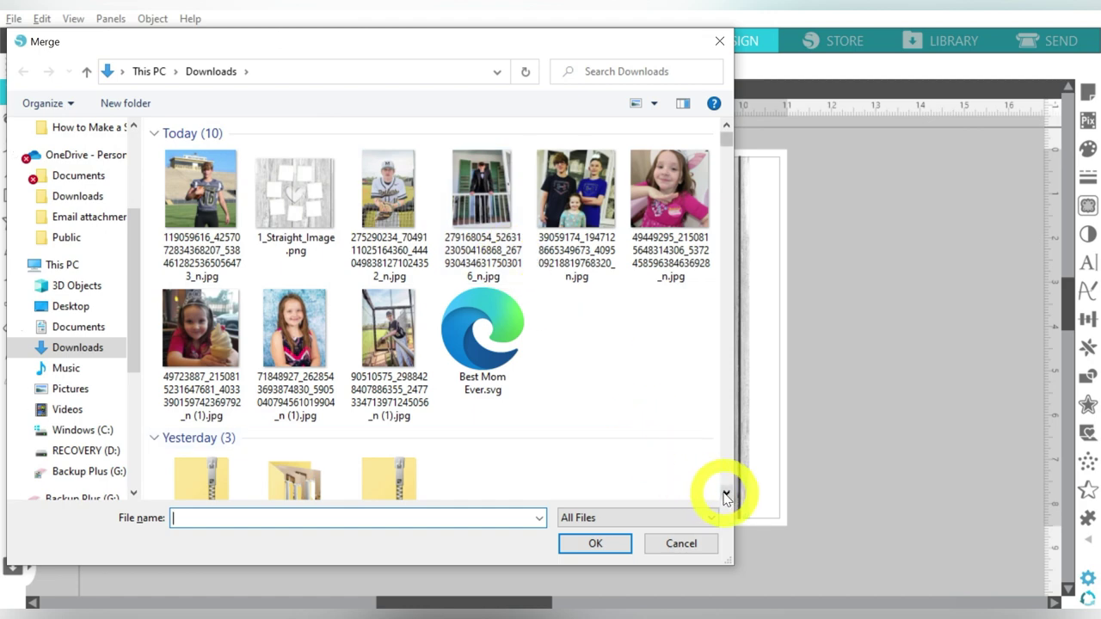
{"action": "left_click", "coordinate": [727, 494]}
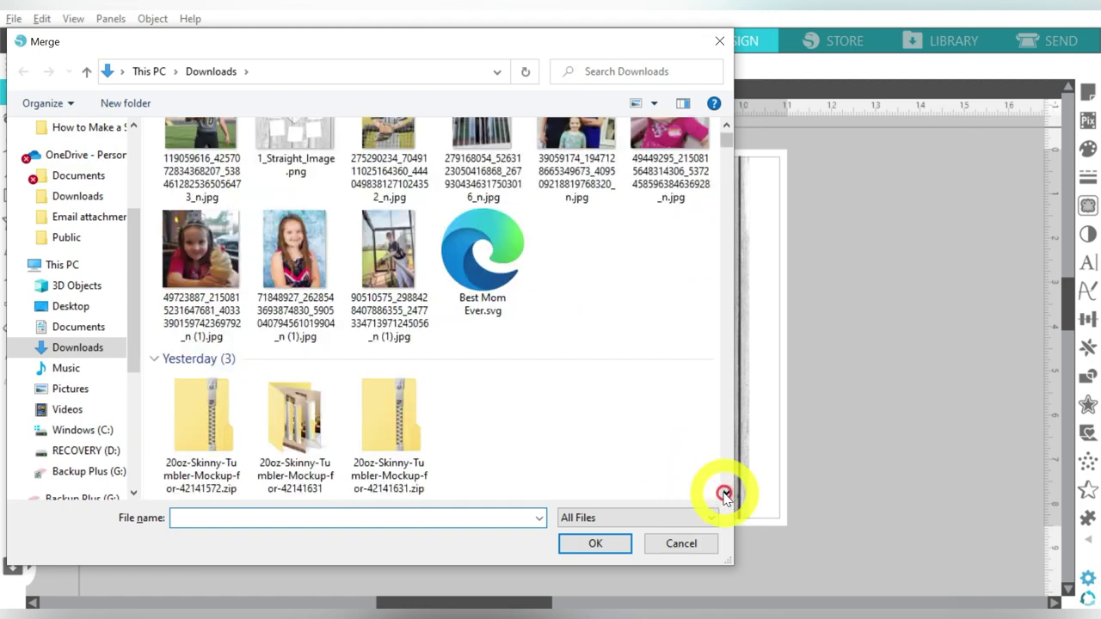
{"action": "left_click", "coordinate": [301, 419]}
{"action": "double_click", "coordinate": [301, 419]}
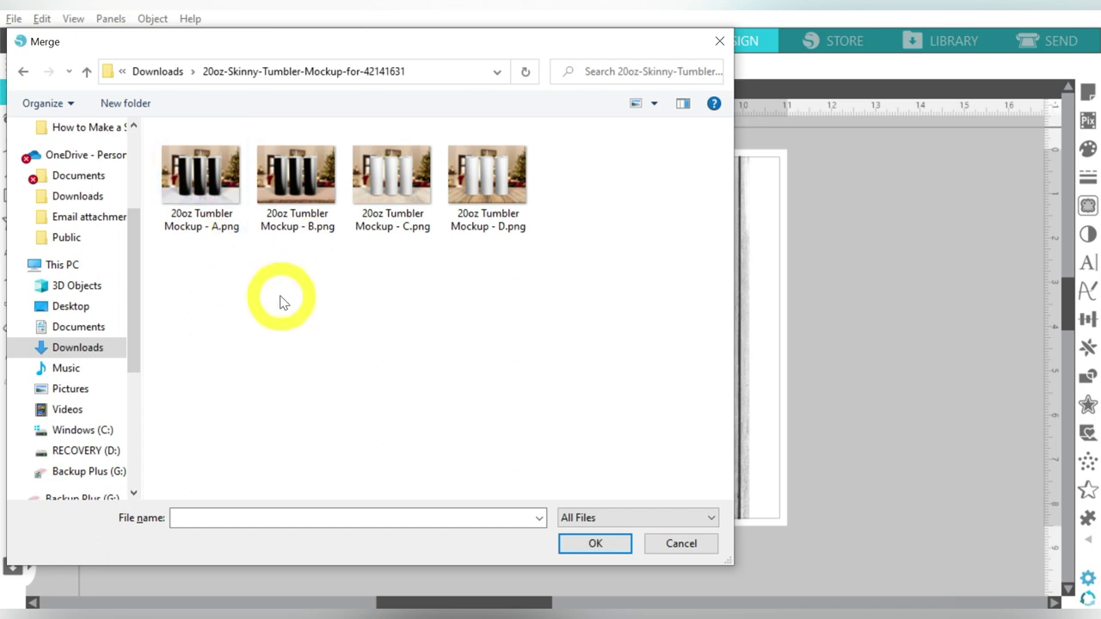
{"action": "double_click", "coordinate": [290, 178]}
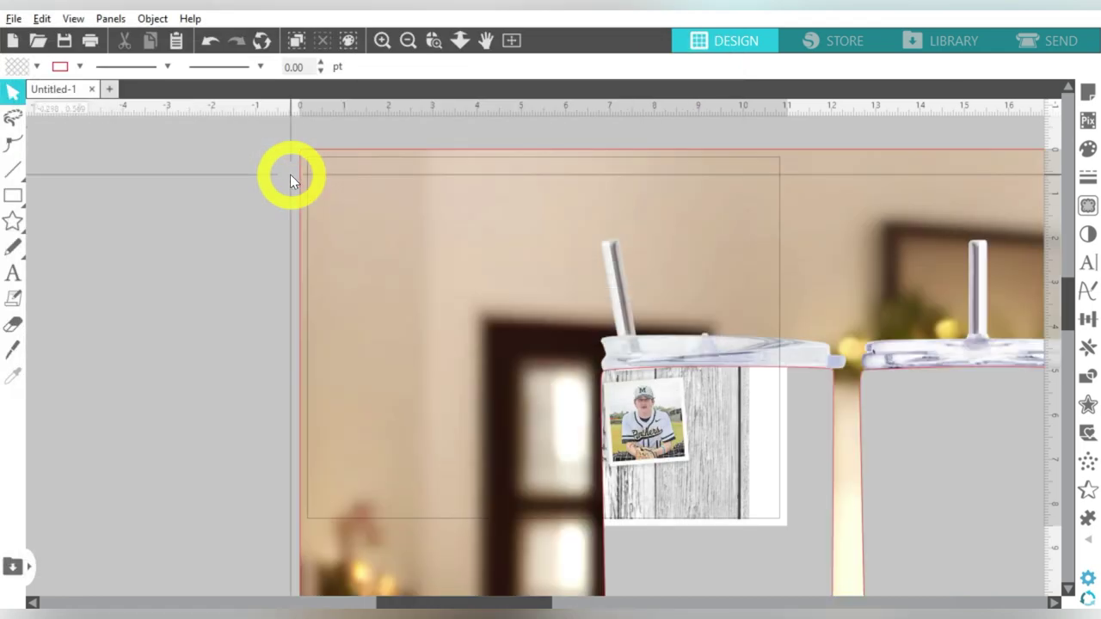
- Set the merged mockup image's line colour to none to remove its red outline
{"action": "left_click", "coordinate": [845, 253]}
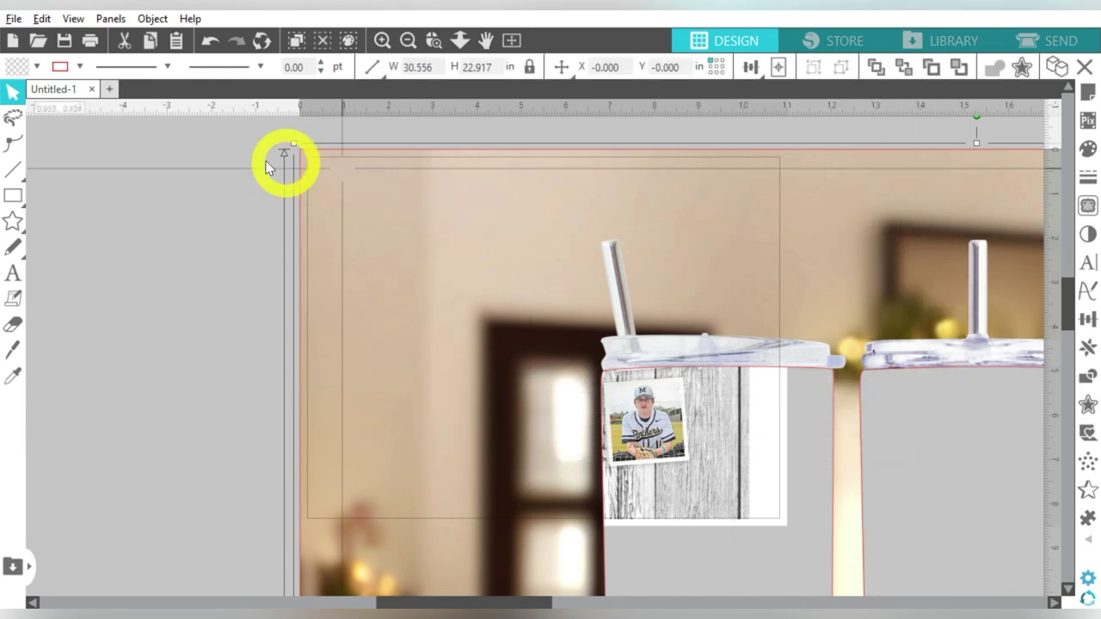
{"action": "left_click", "coordinate": [79, 66]}
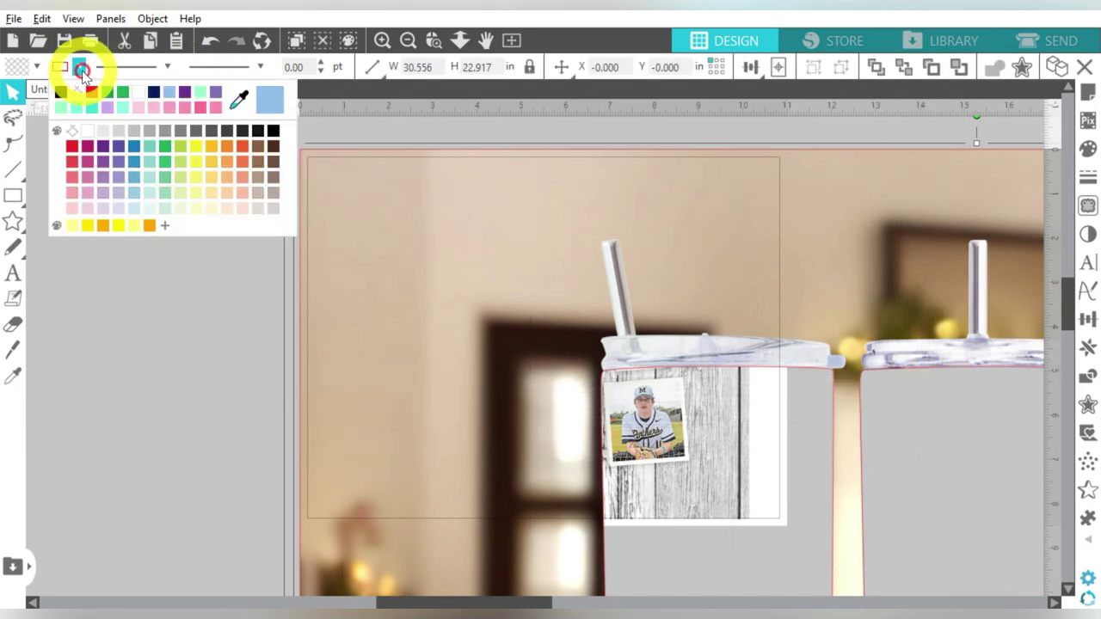
{"action": "left_click", "coordinate": [77, 97]}
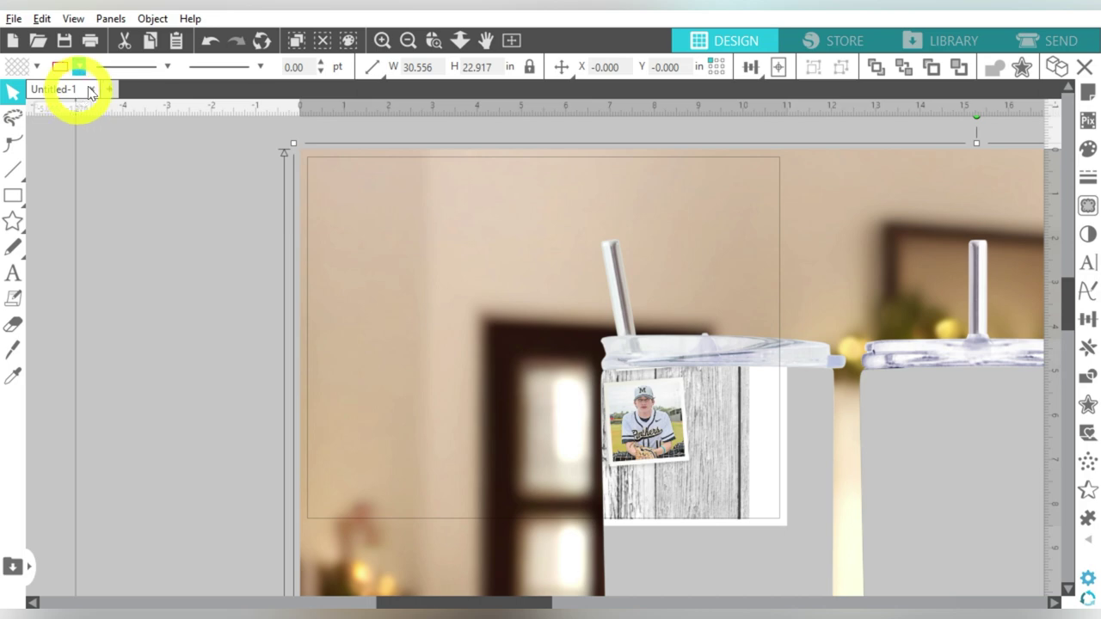
- Resize the mockup image to 12 in wide, making it 12 x 9 in
{"action": "left_click", "coordinate": [561, 66]}
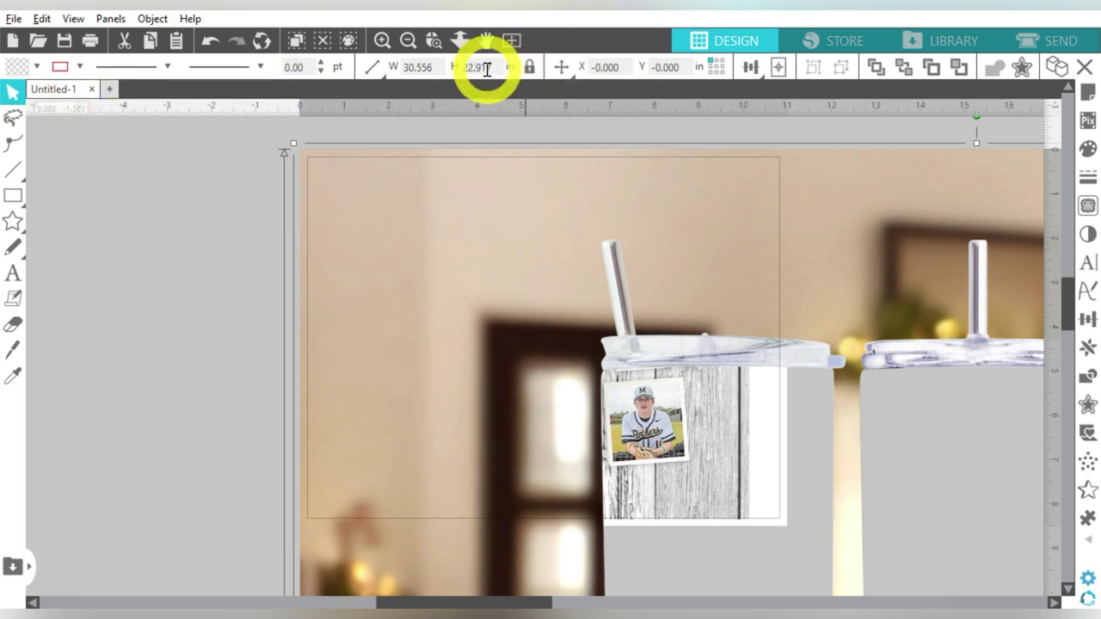
{"action": "double_click", "coordinate": [431, 70]}
{"action": "type", "text": "12"}
{"action": "key", "text": "Return"}
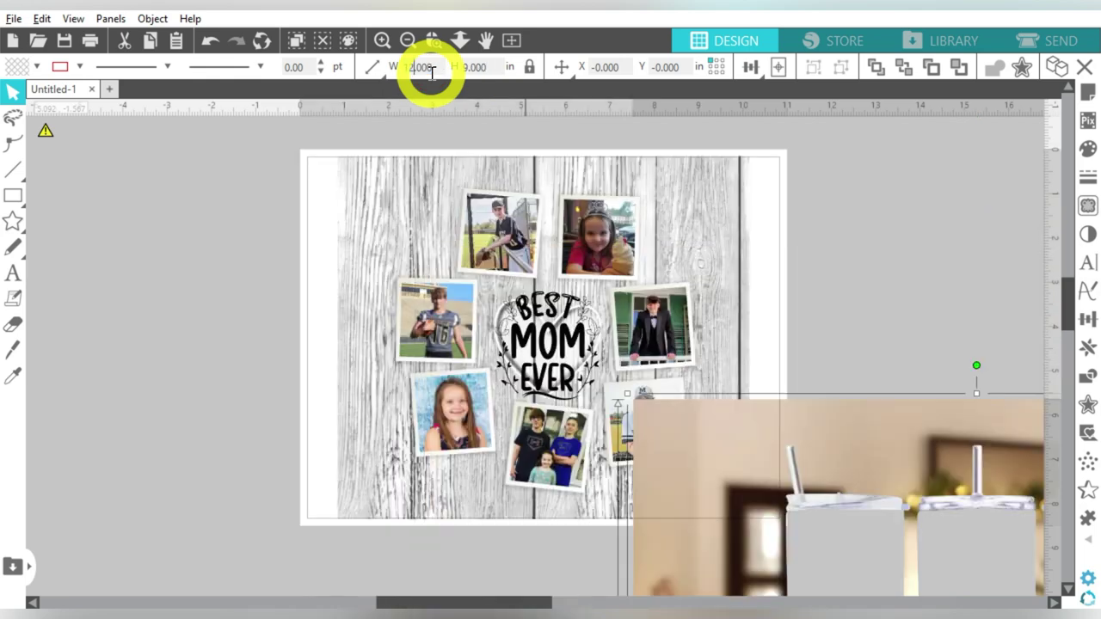
{"action": "left_click", "coordinate": [421, 72]}
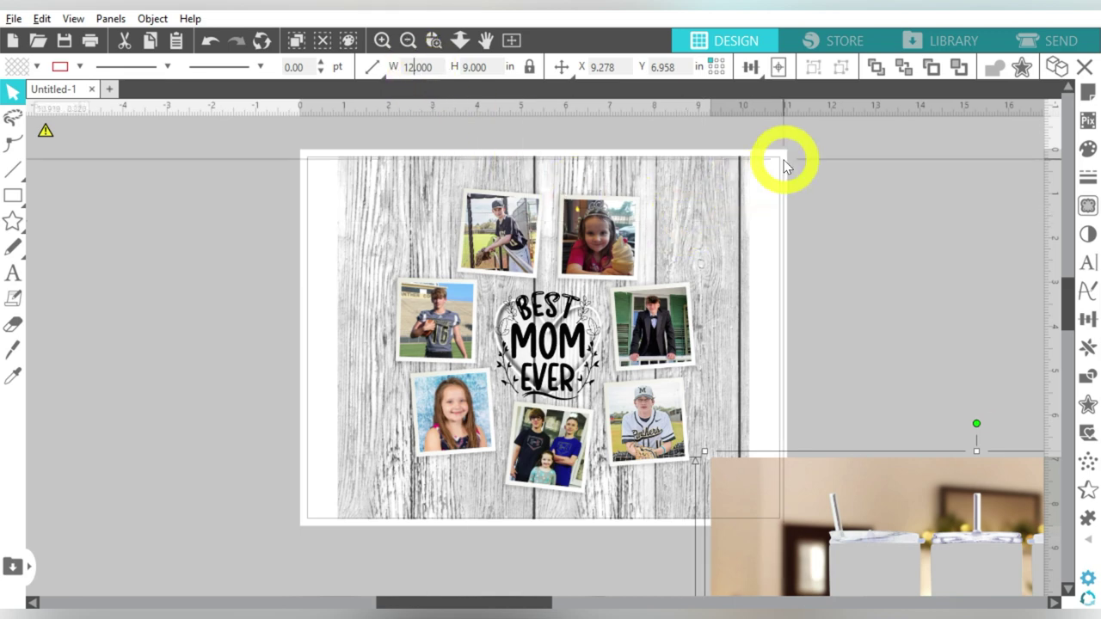
{"action": "left_click", "coordinate": [1086, 91]}
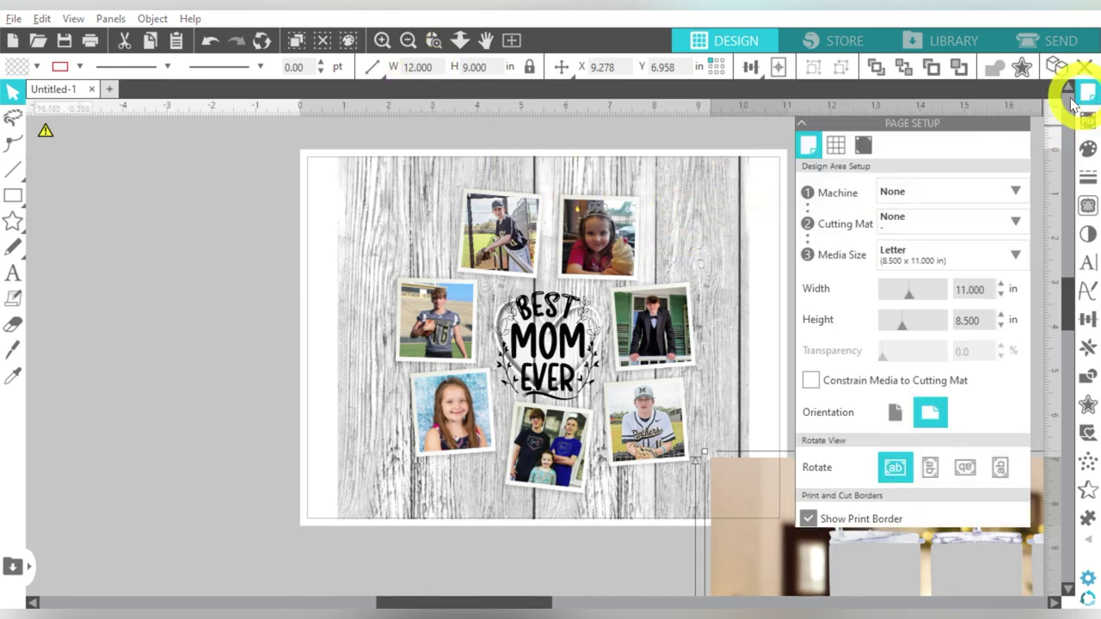
- Make the page a custom 12 x 9 in with Show Print Border unchecked
{"action": "left_click", "coordinate": [982, 289]}
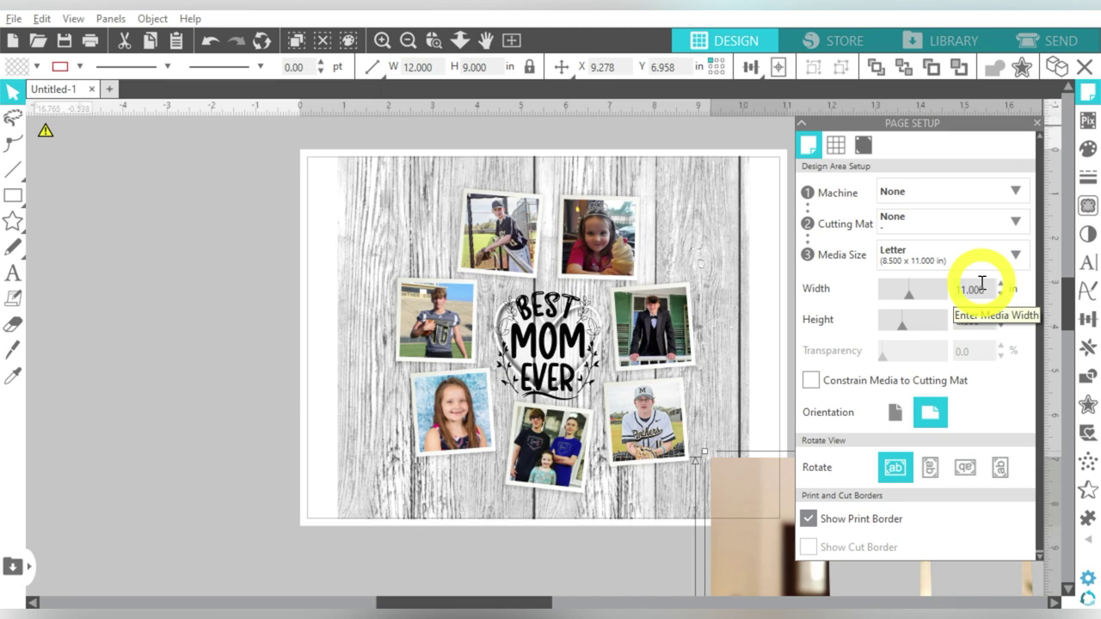
{"action": "type", "text": "12"}
{"action": "key", "text": "Return"}
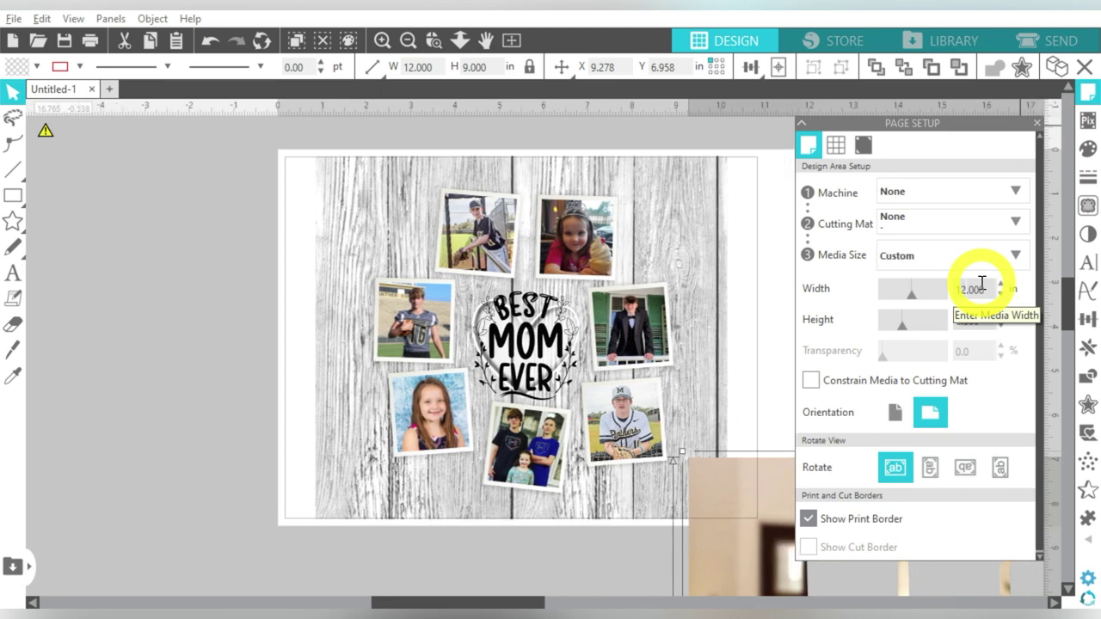
{"action": "left_click", "coordinate": [987, 319]}
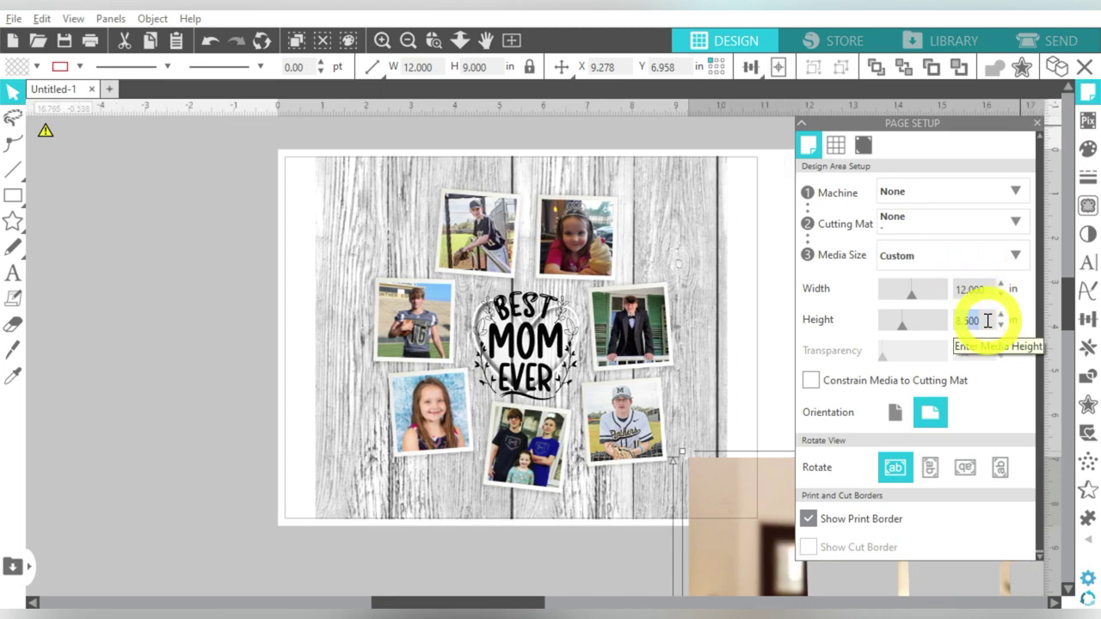
{"action": "type", "text": "9"}
{"action": "key", "text": "Return"}
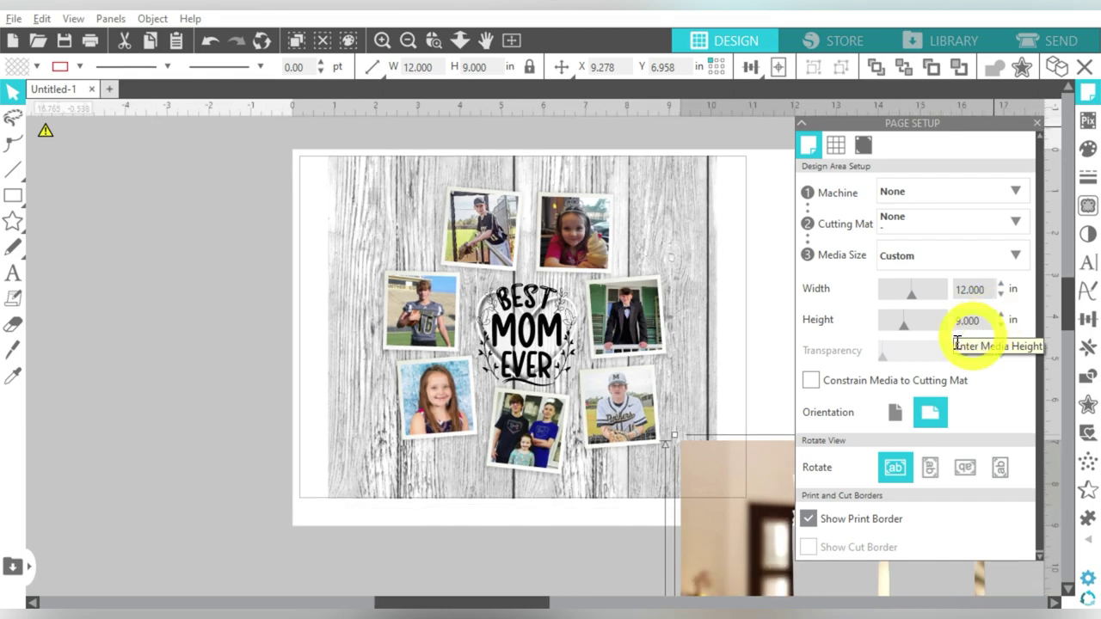
{"action": "left_click", "coordinate": [809, 519]}
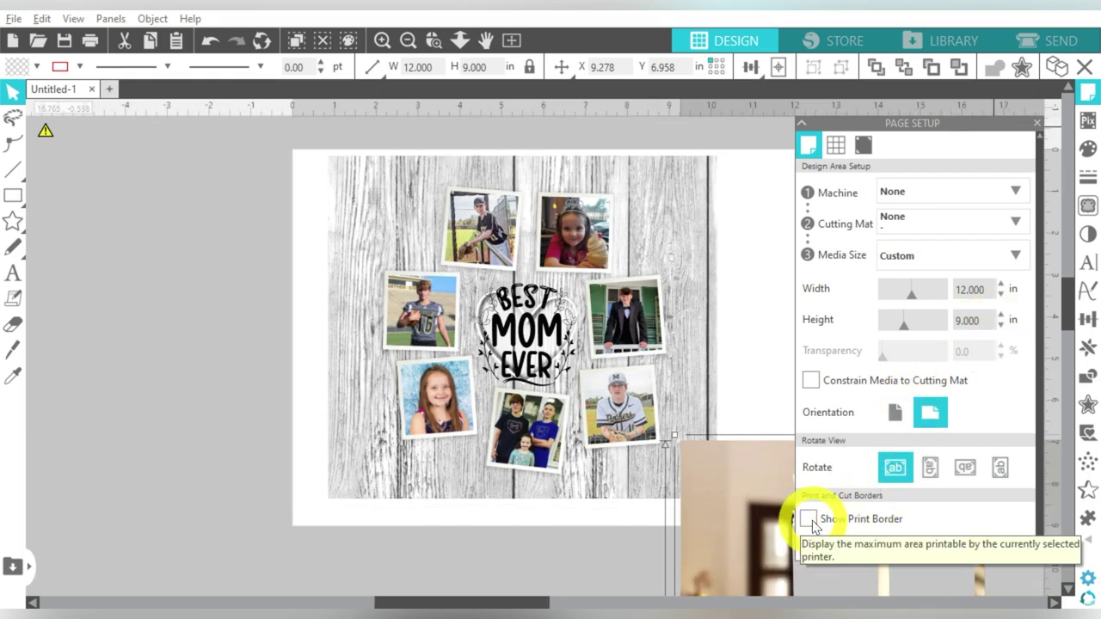
{"action": "left_click", "coordinate": [1037, 124]}
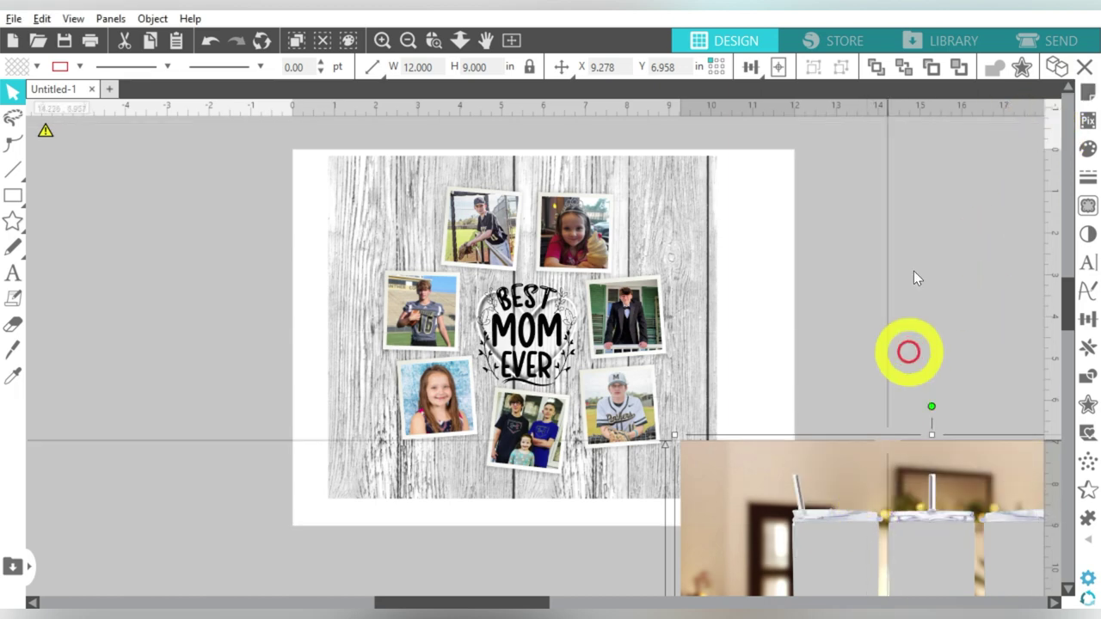
- Centre the mockup on the page, then shrink the collage to 6.826 x 6.019 in and centre it
{"action": "left_click", "coordinate": [780, 69]}
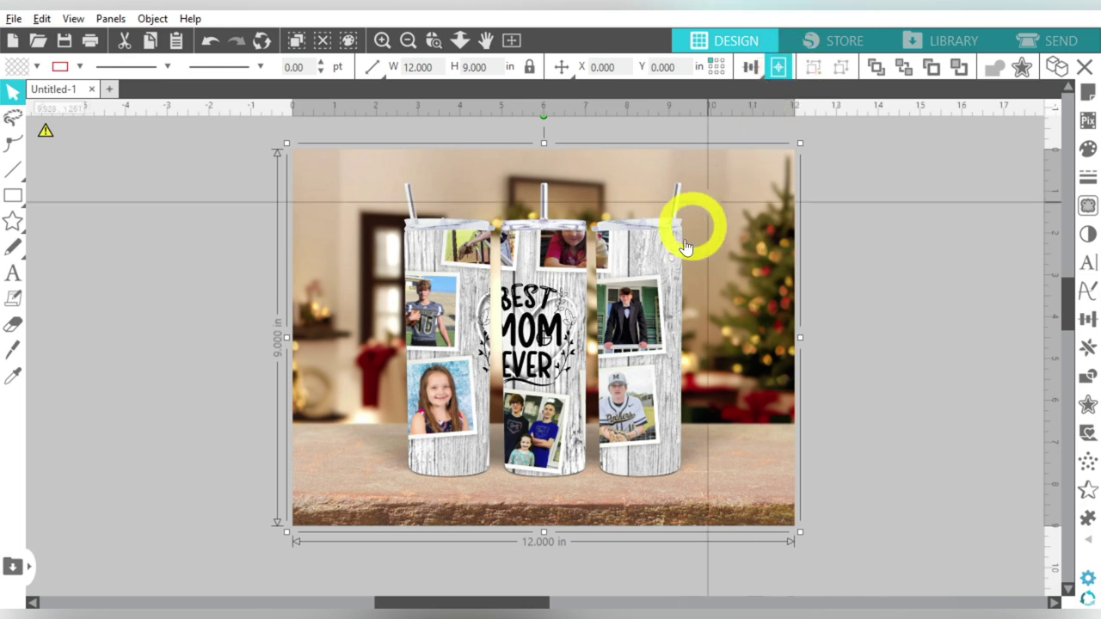
{"action": "left_click", "coordinate": [650, 283]}
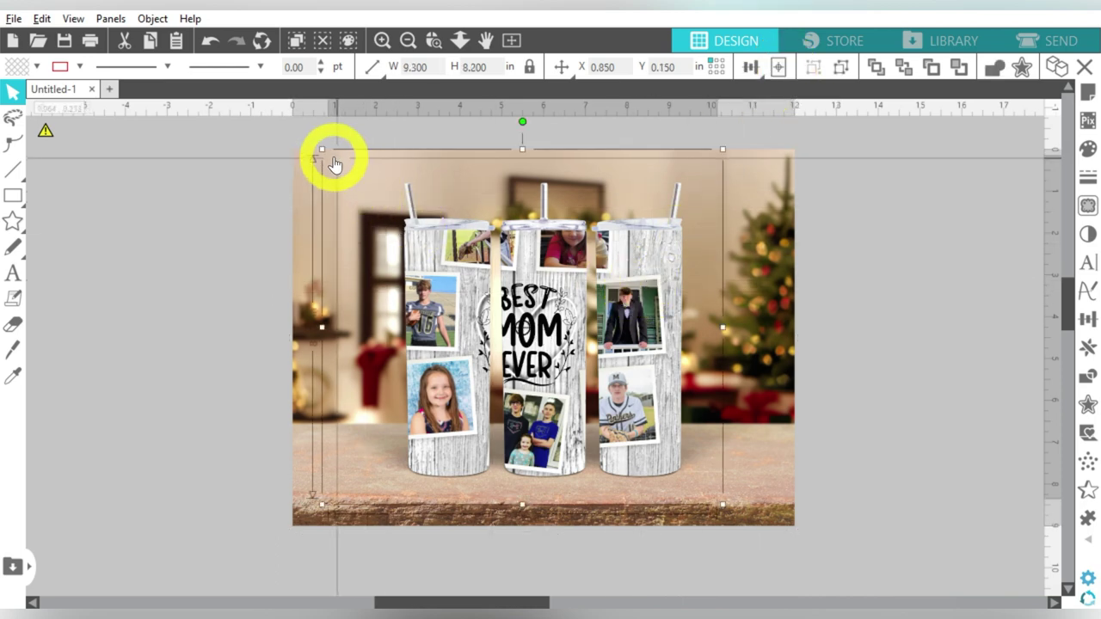
{"action": "left_click_drag", "start_coordinate": [321, 149], "coordinate": [397, 229]}
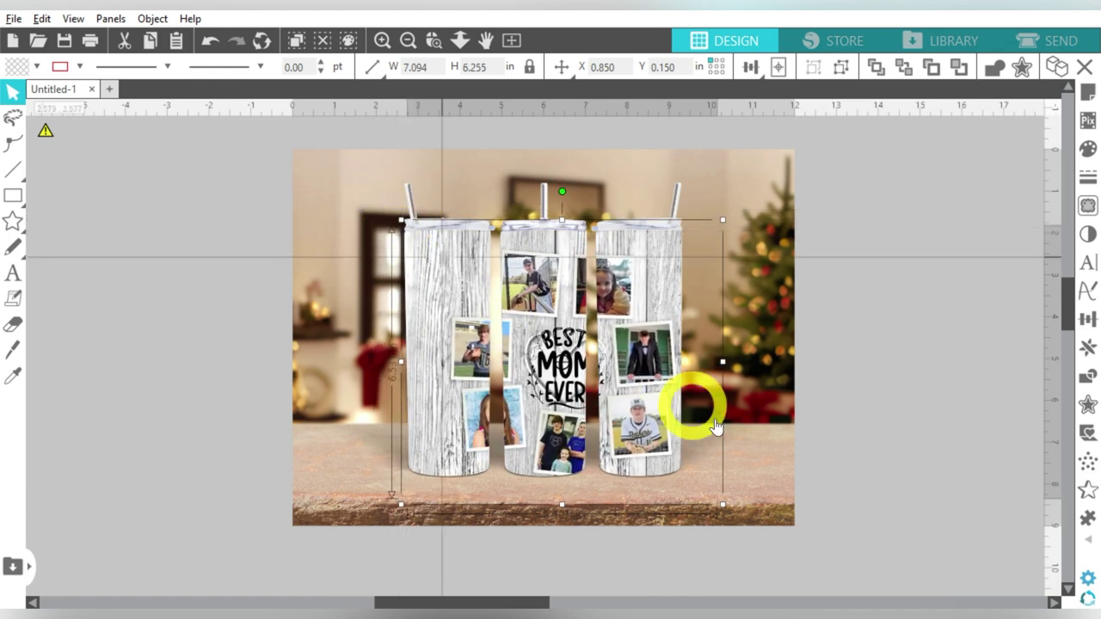
{"action": "left_click_drag", "start_coordinate": [722, 504], "coordinate": [693, 495]}
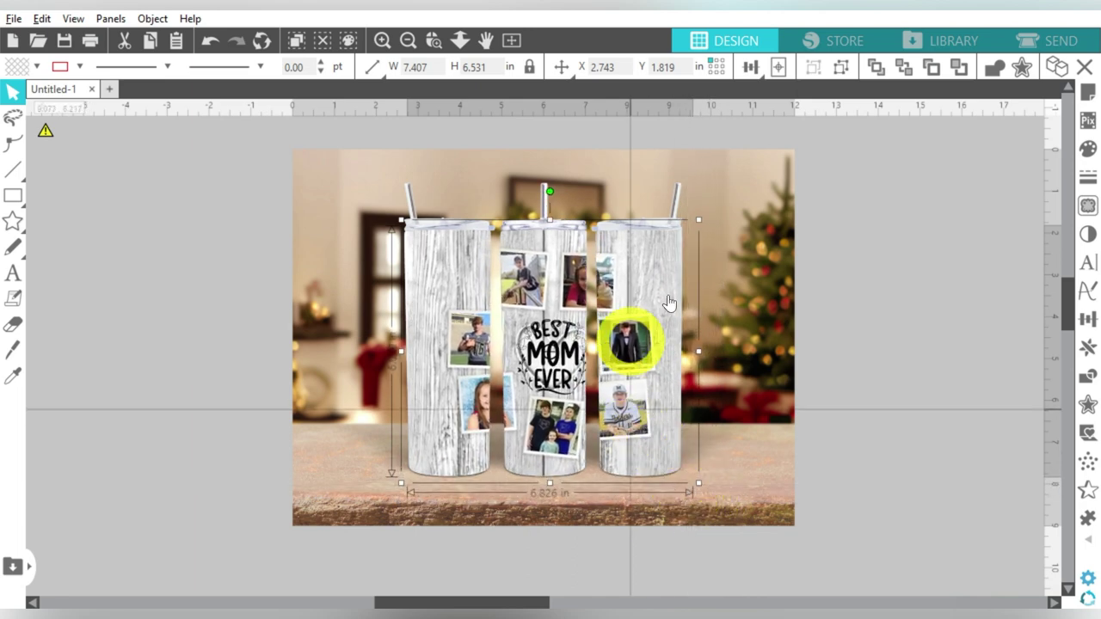
{"action": "left_click", "coordinate": [750, 66]}
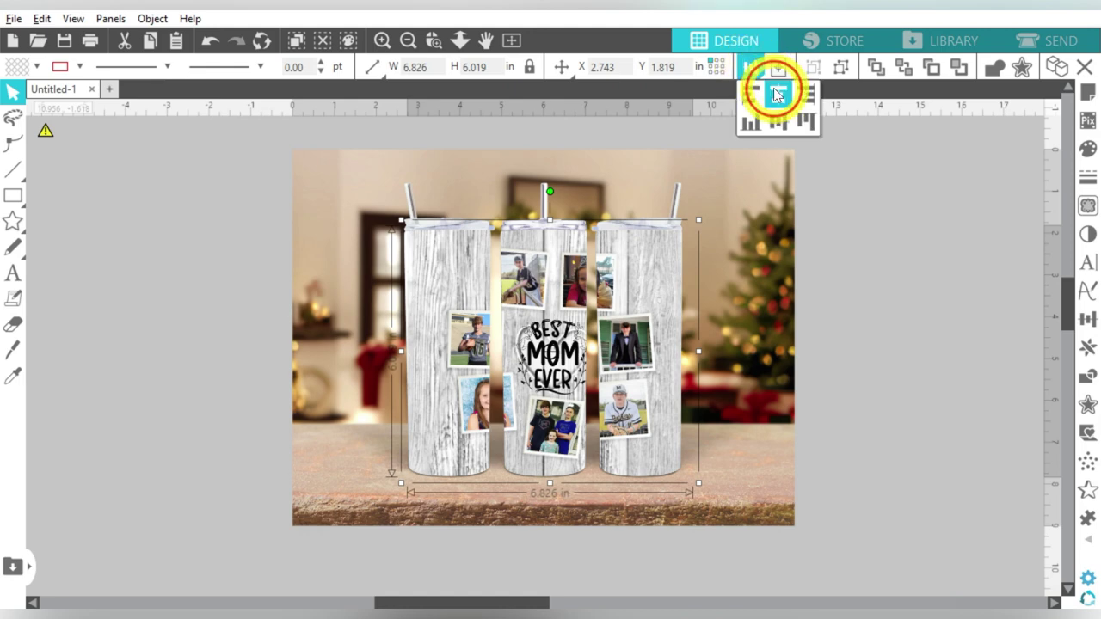
{"action": "left_click", "coordinate": [777, 93]}
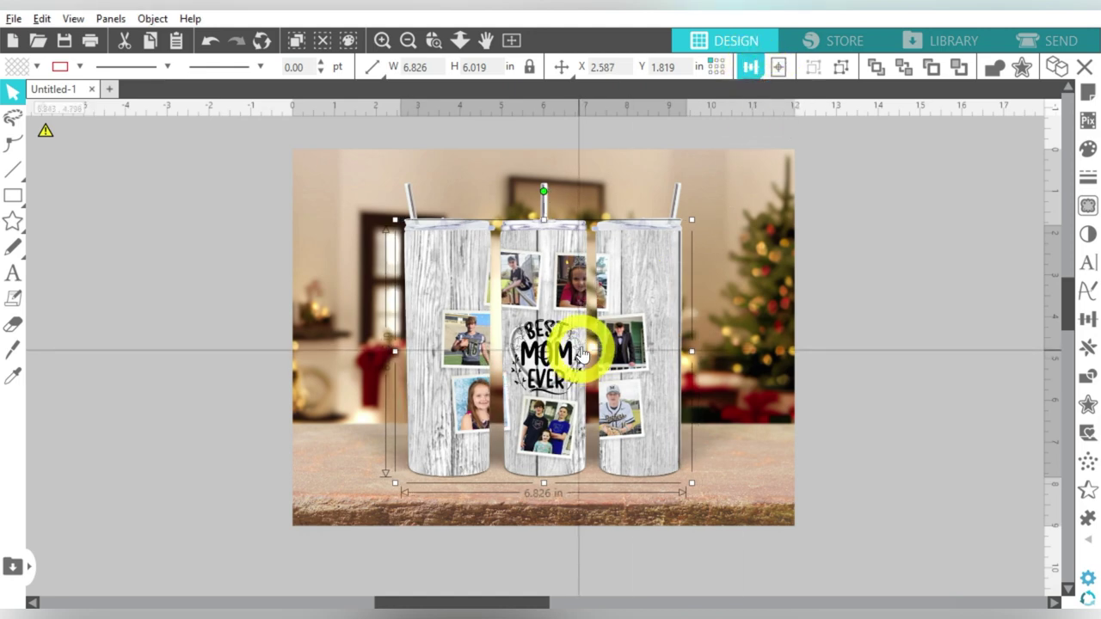
{"action": "left_click", "coordinate": [880, 288]}
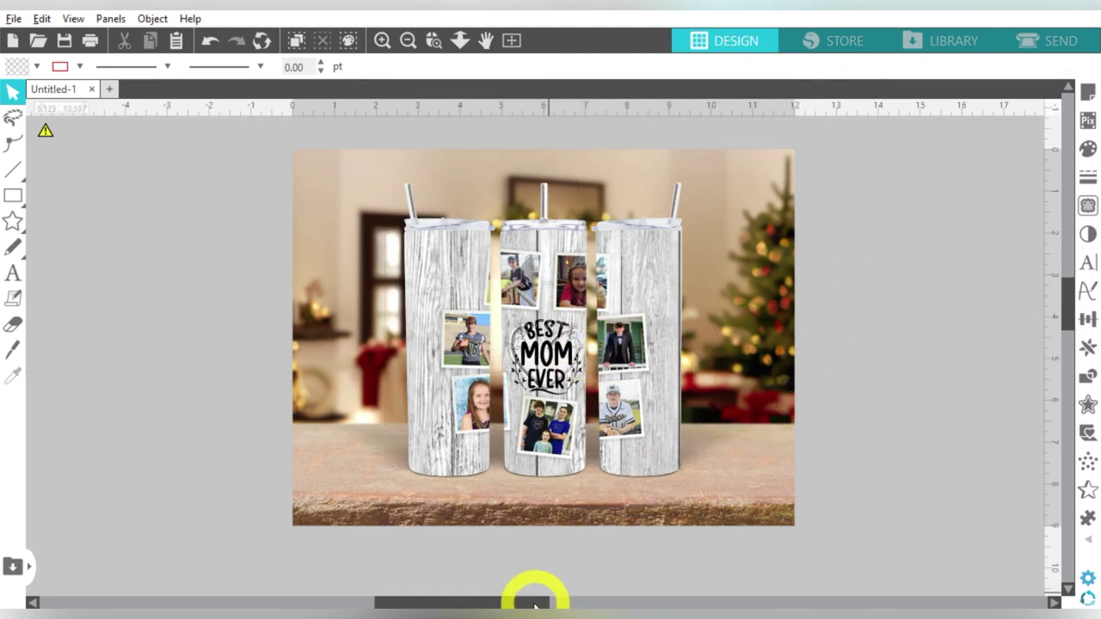
- Zoom and scroll around the tumblers, then zoom out until the full mockup fits the window
{"action": "left_click", "coordinate": [384, 43]}
{"action": "left_click", "coordinate": [383, 43]}
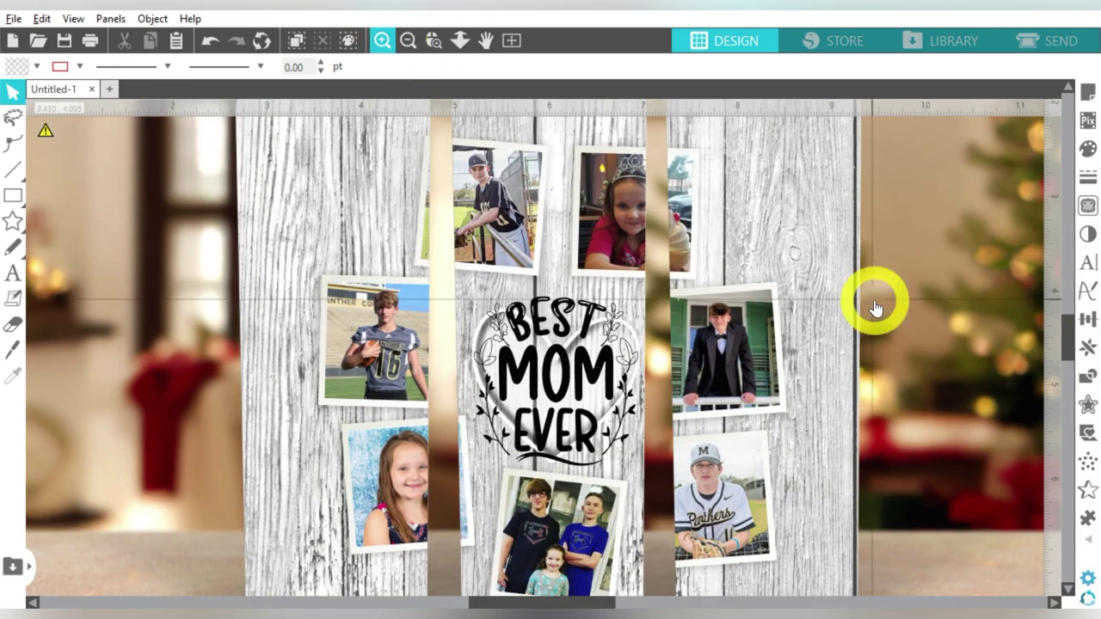
{"action": "scroll", "coordinate": [875, 306], "scroll_direction": "up", "scroll_amount": 3}
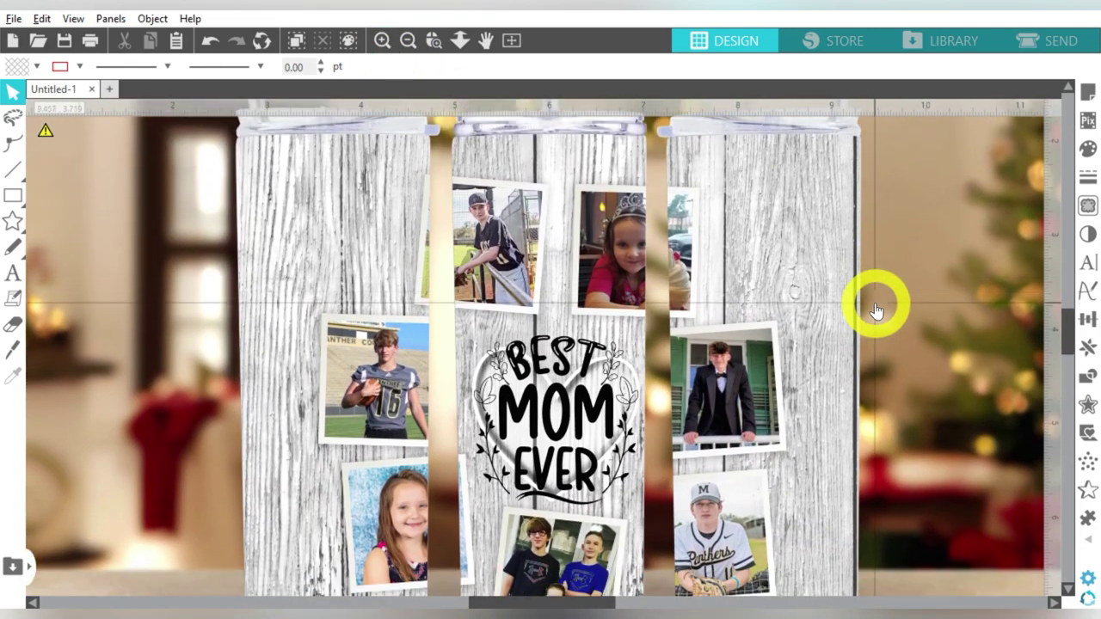
{"action": "scroll", "coordinate": [875, 309], "scroll_direction": "down", "scroll_amount": 4}
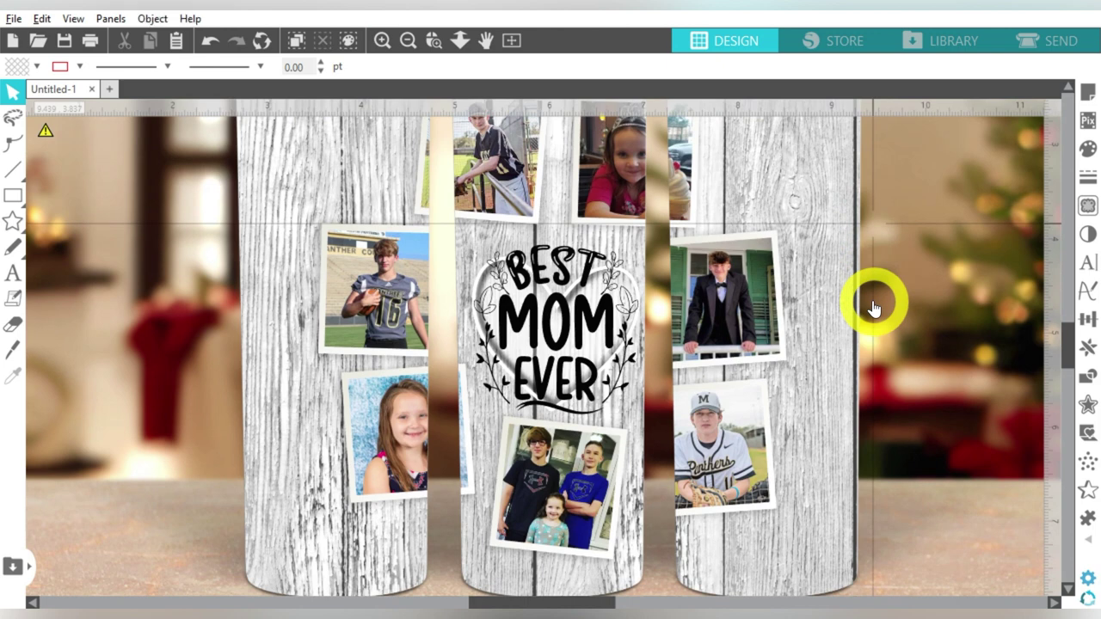
{"action": "scroll", "coordinate": [873, 307], "scroll_direction": "up", "scroll_amount": 1}
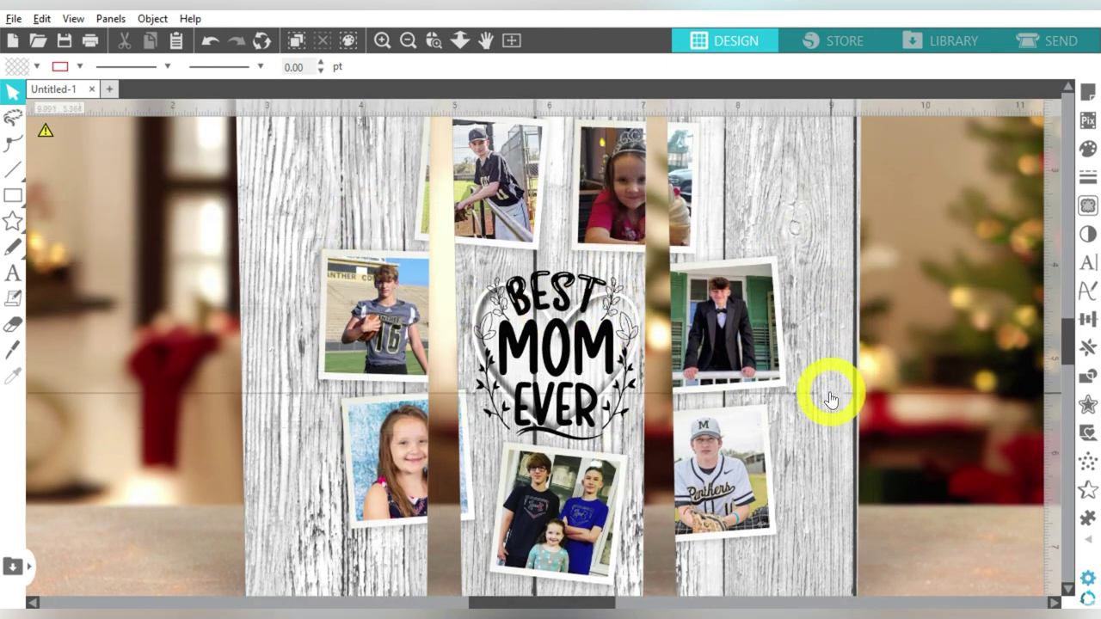
{"action": "scroll", "coordinate": [831, 399], "scroll_direction": "right", "scroll_amount": 1}
{"action": "scroll", "coordinate": [831, 391], "scroll_direction": "up", "scroll_amount": 1}
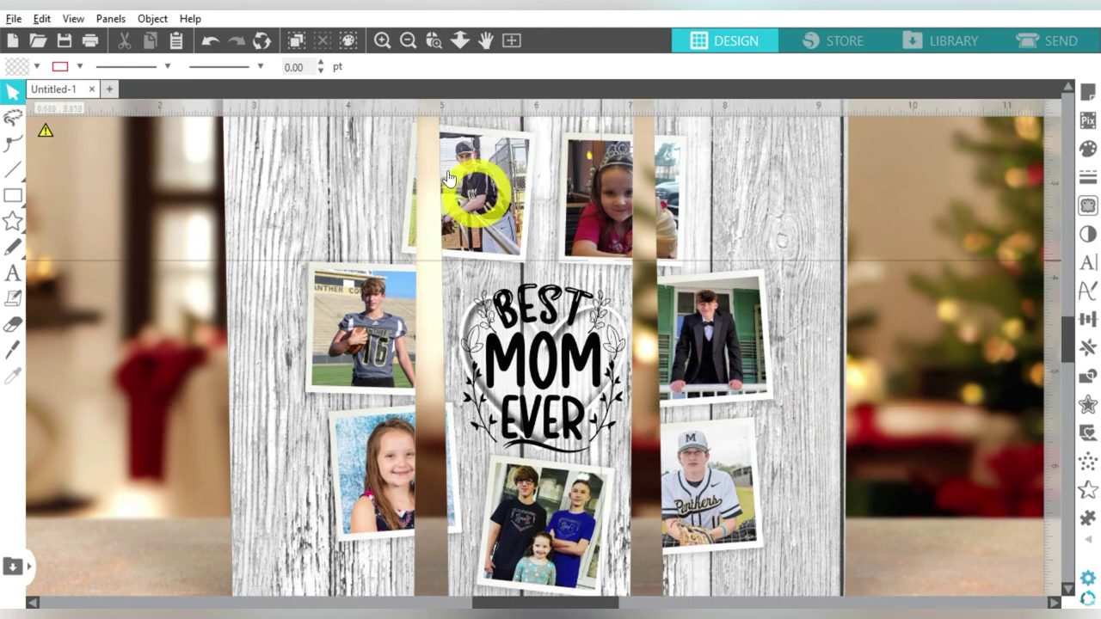
{"action": "left_click", "coordinate": [407, 40]}
{"action": "left_click", "coordinate": [408, 40]}
{"action": "left_click", "coordinate": [408, 41]}
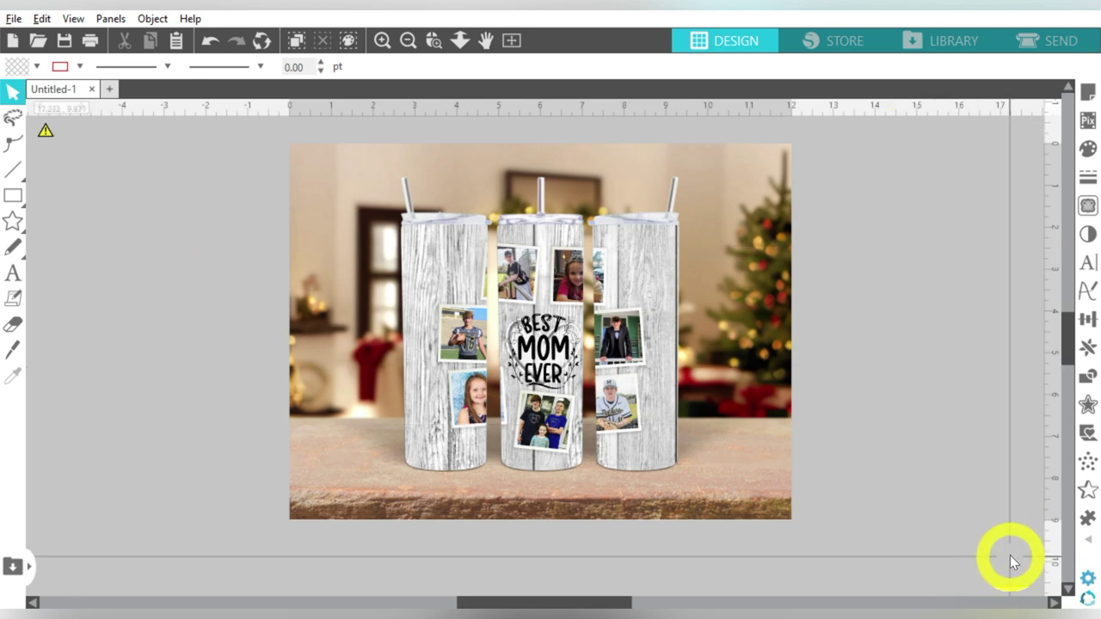
{"action": "left_click", "coordinate": [736, 206]}
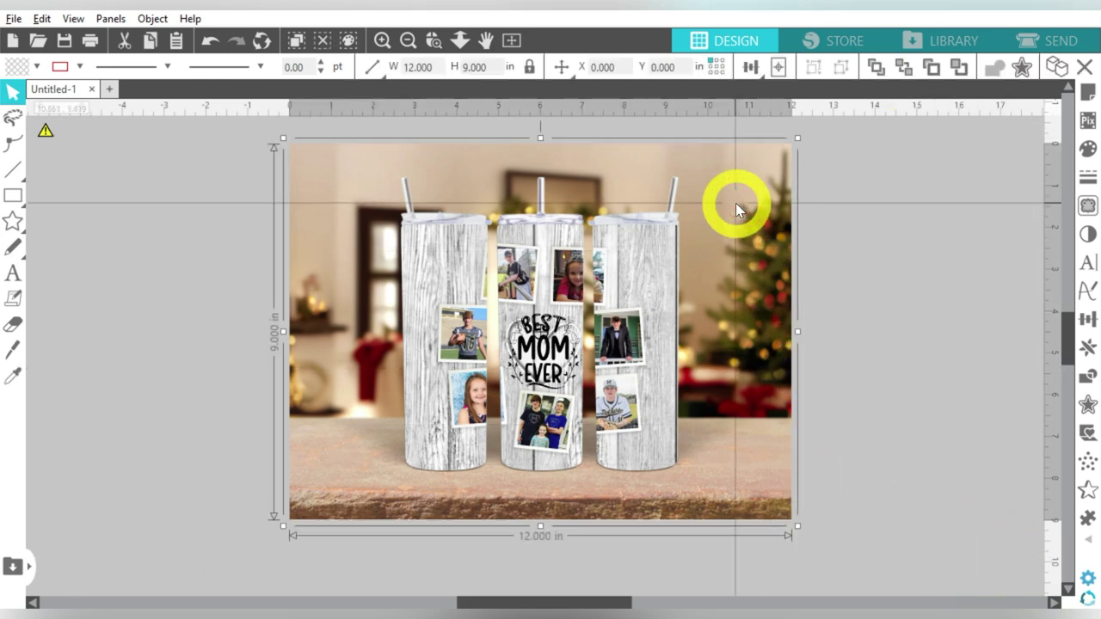
{"action": "left_click", "coordinate": [847, 135]}
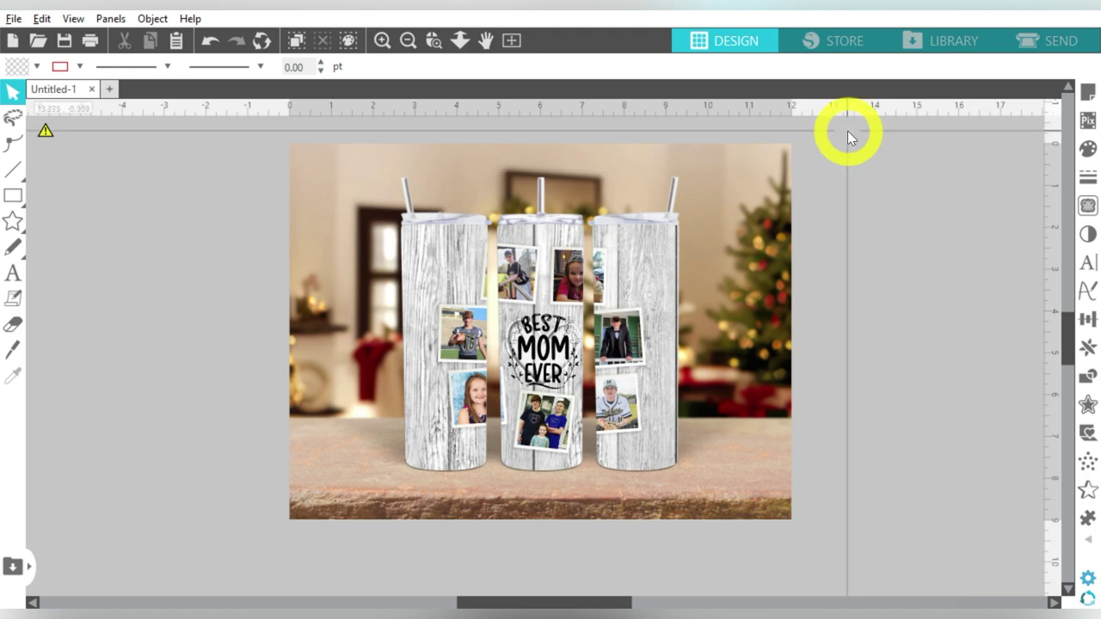
{"action": "left_click", "coordinate": [12, 19]}
- Save a copy to the hard drive in Downloads, named 'Photo Tumbler Mockup'
{"action": "mouse_move", "coordinate": [216, 177]}
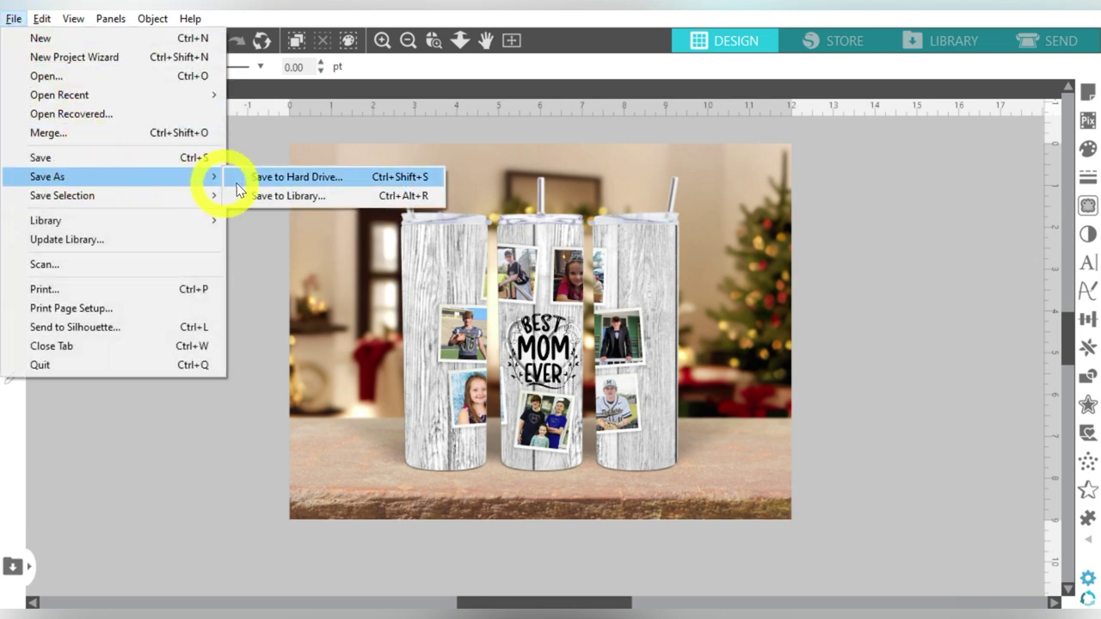
{"action": "left_click", "coordinate": [272, 179]}
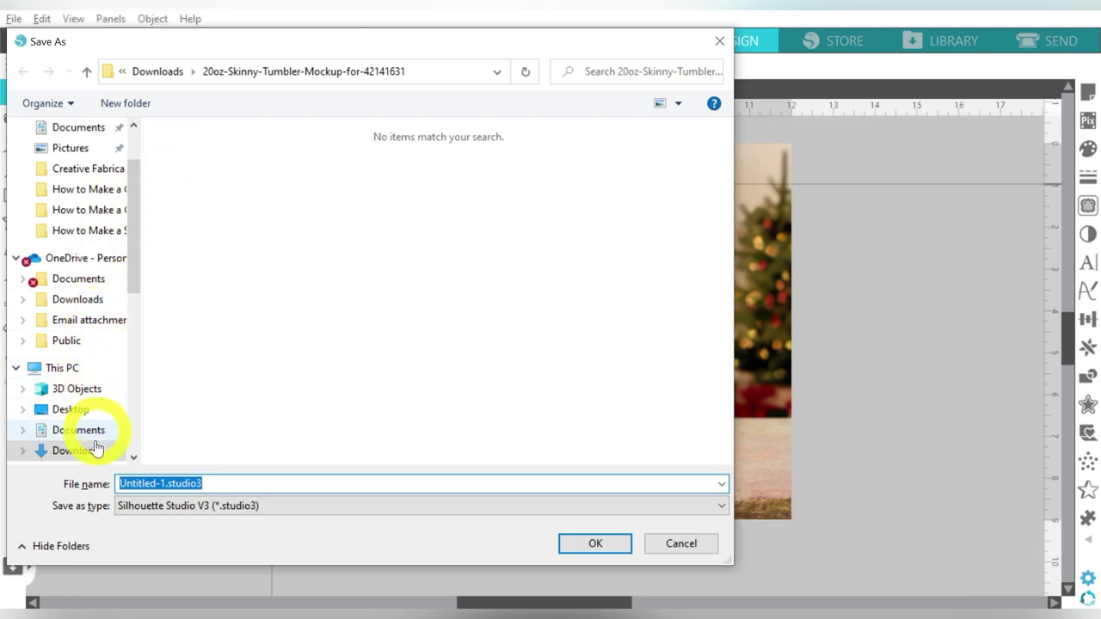
{"action": "left_click", "coordinate": [77, 451]}
{"action": "left_click", "coordinate": [238, 483]}
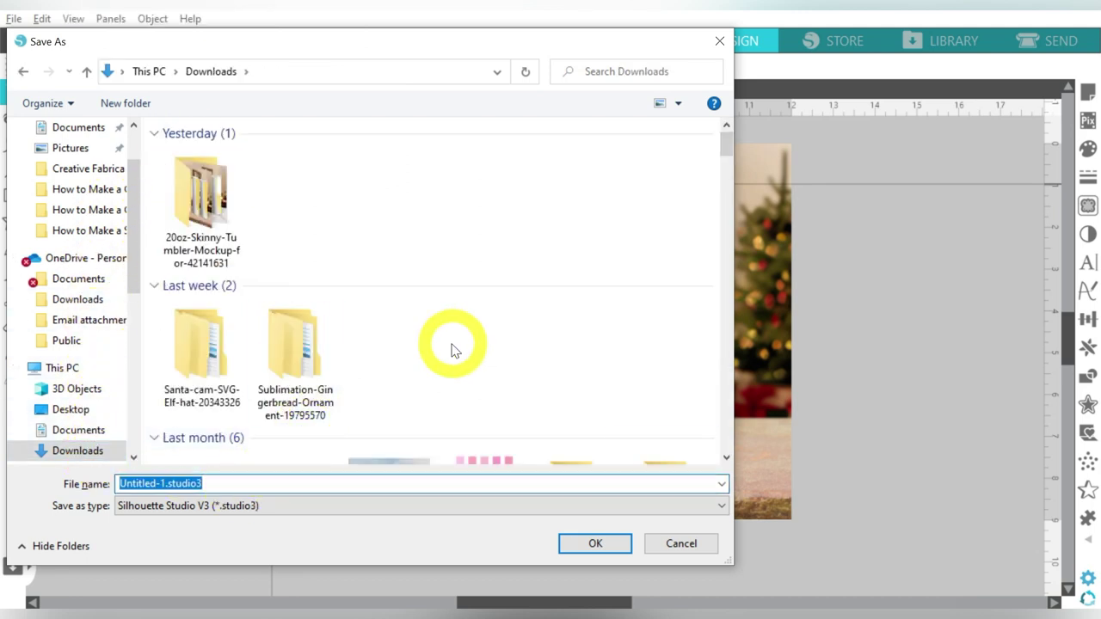
{"action": "type", "text": "Tu"}
{"action": "key", "text": "BackSpace"}
{"action": "key", "text": "BackSpace"}
{"action": "type", "text": "Photo "}
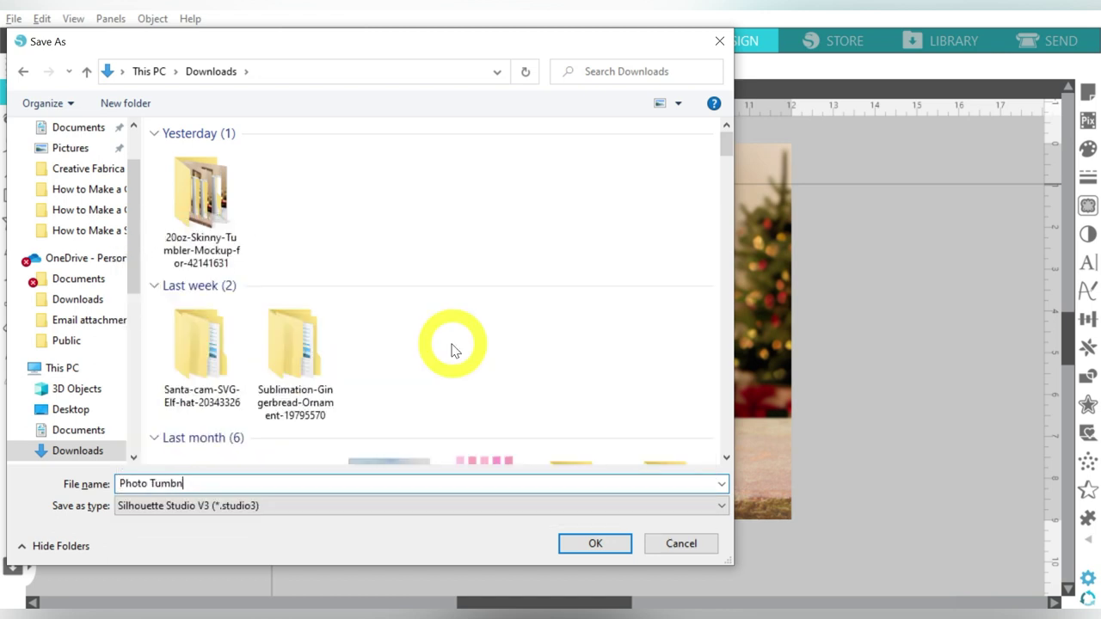
{"action": "type", "text": "Tumbler Mockup"}
- Export it as a PNG at 300 DPI
{"action": "key", "text": "Tab"}
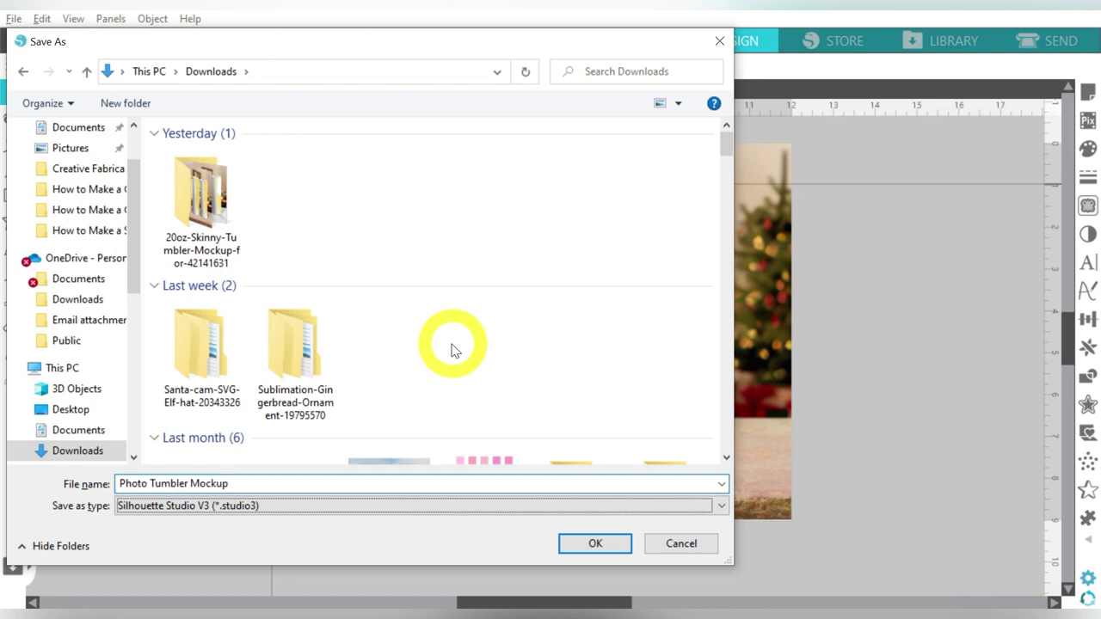
{"action": "key", "text": "alt+Down"}
{"action": "key", "text": "Down"}
{"action": "key", "text": "Down"}
{"action": "key", "text": "Down"}
{"action": "key", "text": "Return"}
{"action": "key", "text": "Return"}
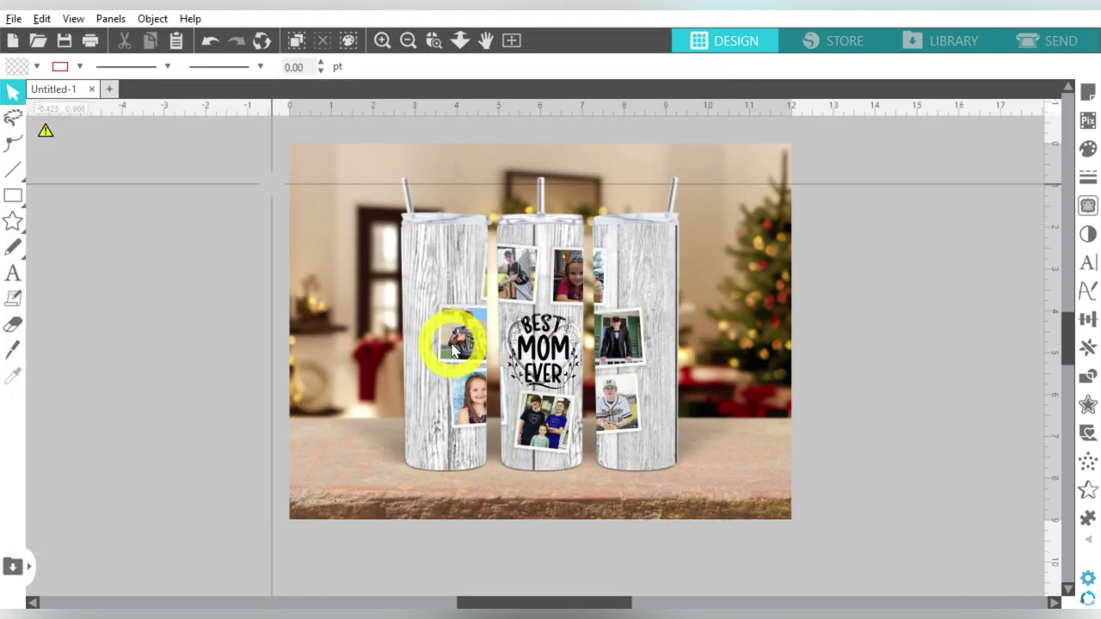
{"action": "double_click", "coordinate": [599, 266]}
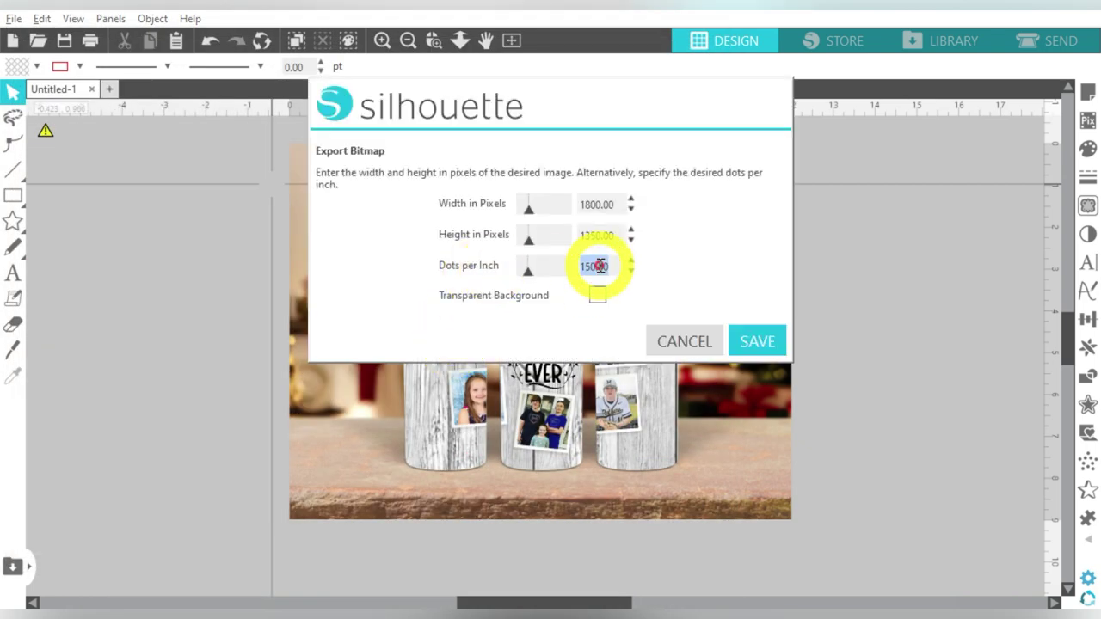
{"action": "key", "text": "Tab"}
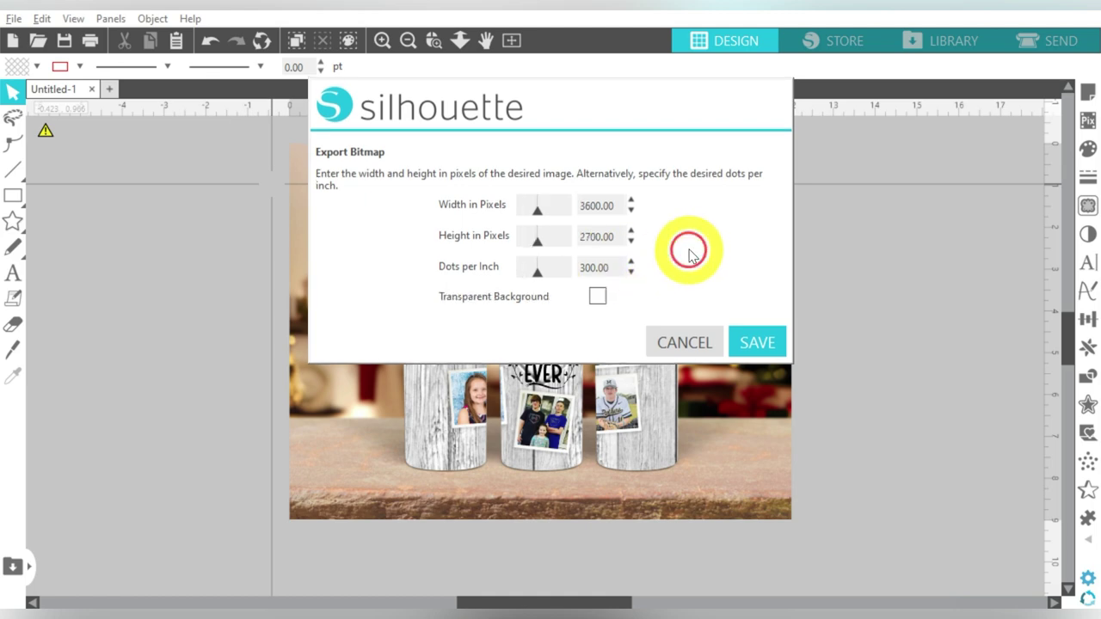
{"action": "left_click", "coordinate": [751, 348]}
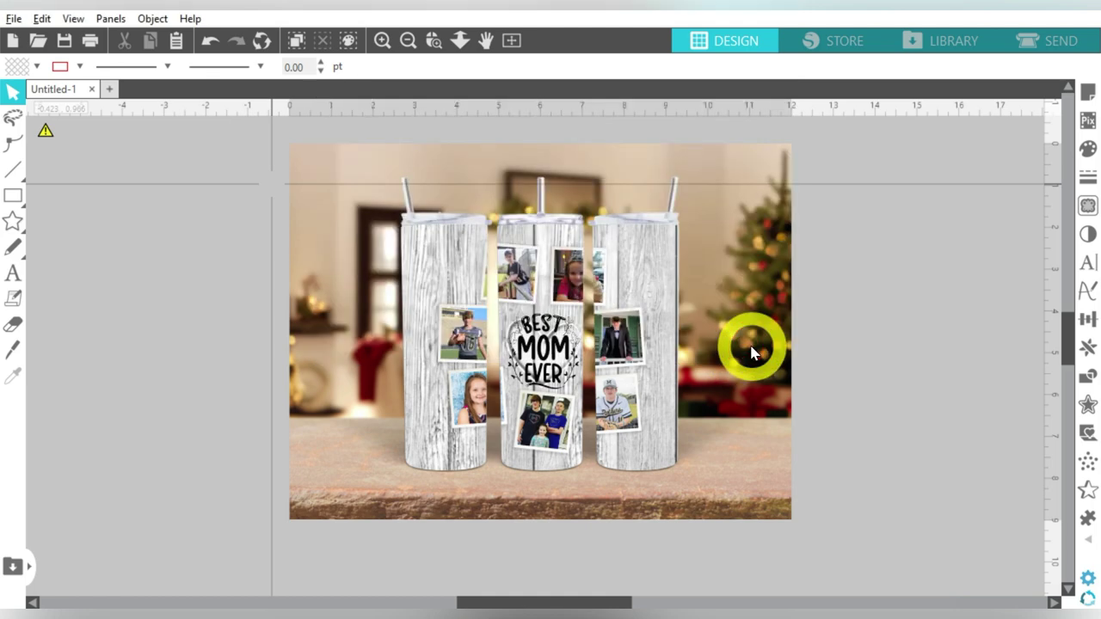
- Delete the Christmas background photo, leaving the wrap design selected
{"action": "left_click", "coordinate": [737, 255]}
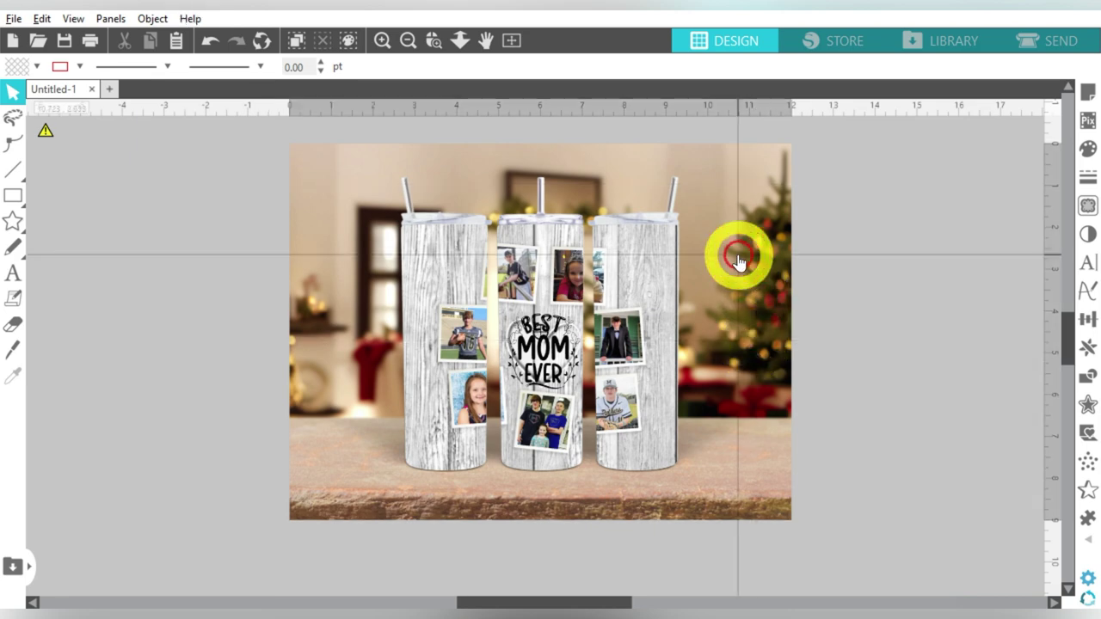
{"action": "key", "text": "Delete"}
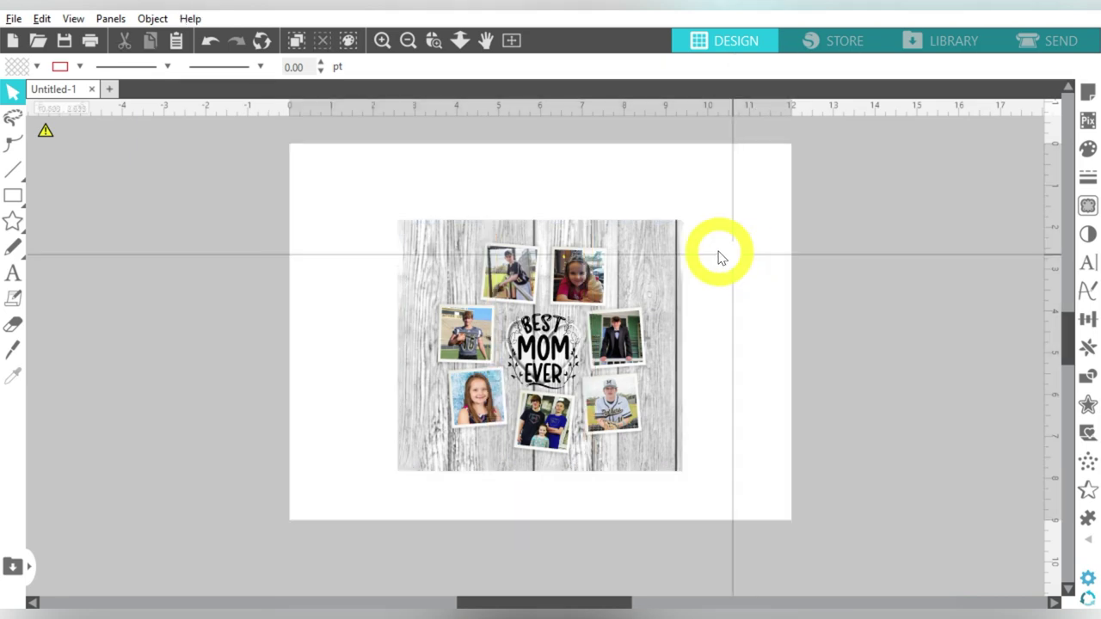
{"action": "left_click", "coordinate": [649, 262]}
- Set the page to a custom 9.3 x 8.2 in and stretch the wrap design to fill it
{"action": "left_click", "coordinate": [1088, 91]}
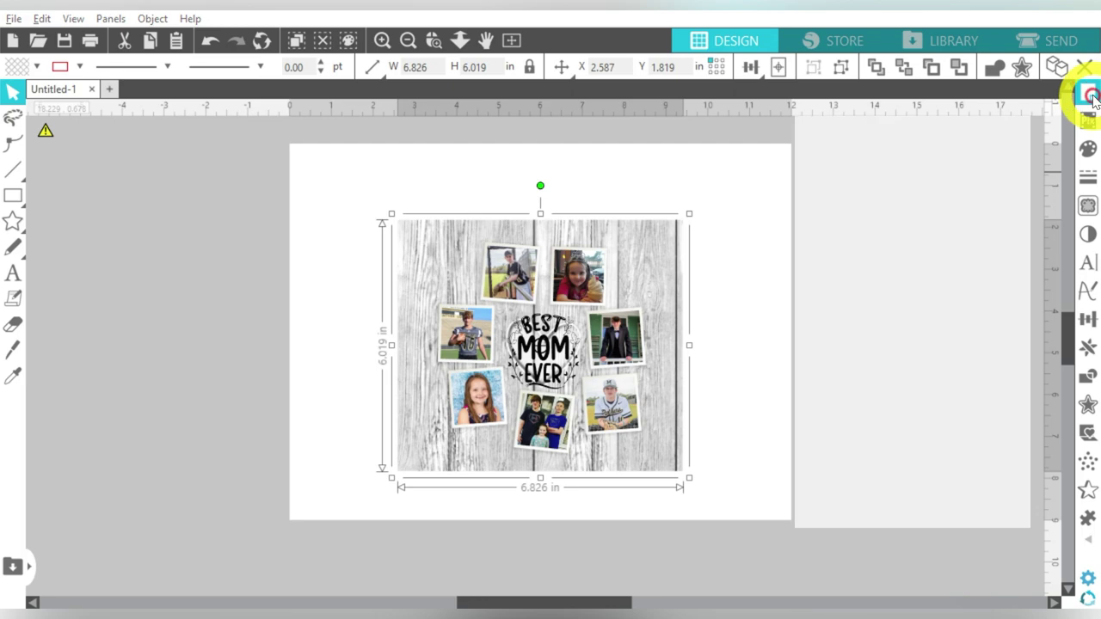
{"action": "double_click", "coordinate": [981, 290]}
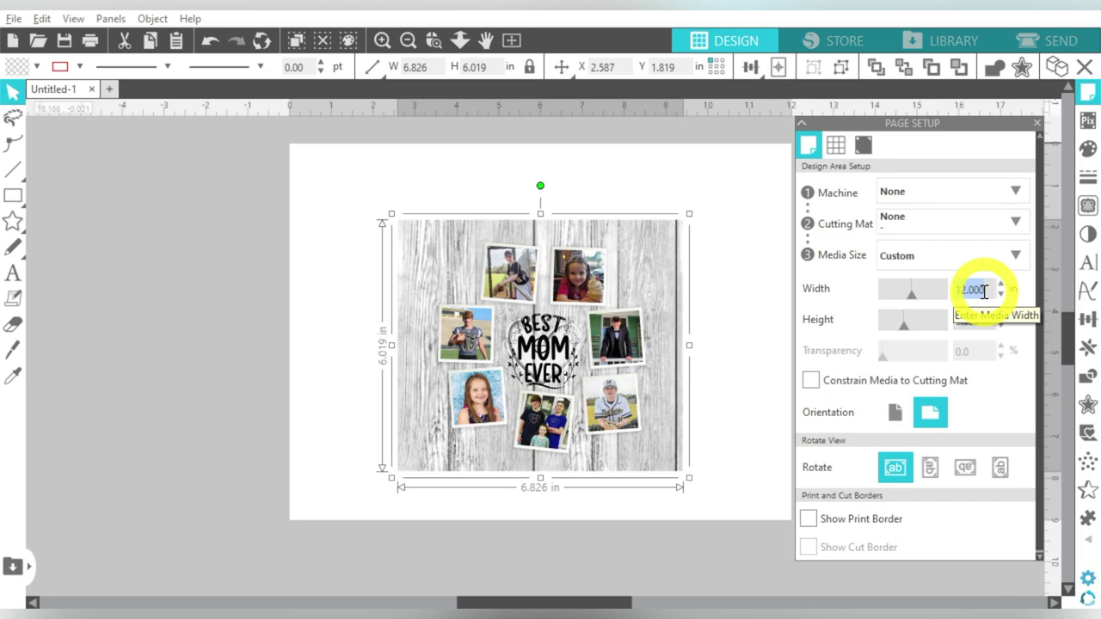
{"action": "key", "text": "Return"}
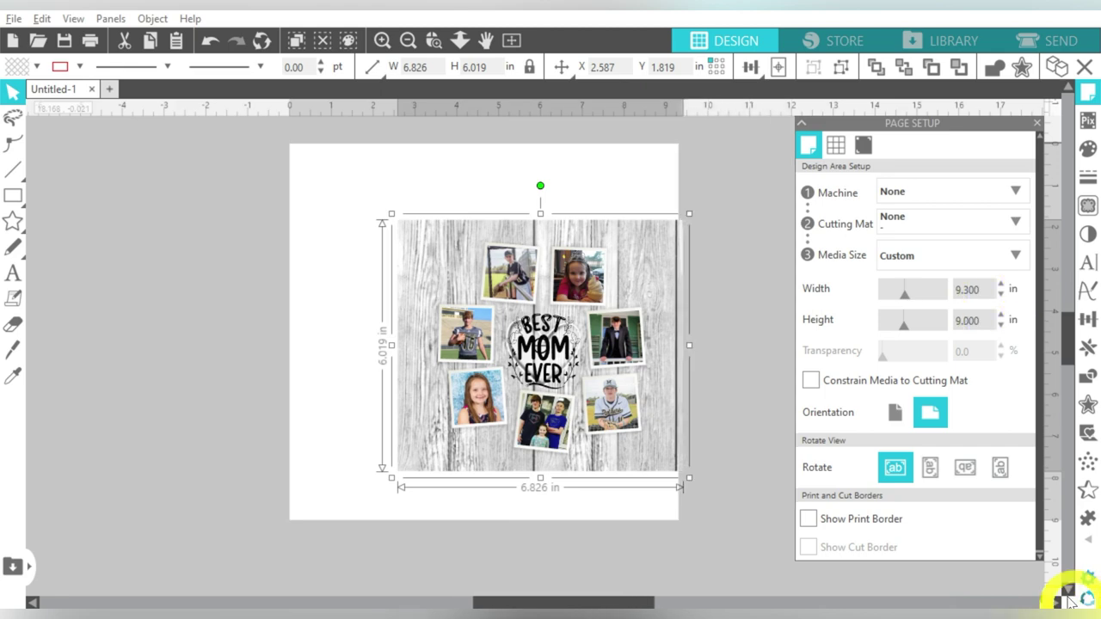
{"action": "double_click", "coordinate": [978, 320]}
{"action": "type", "text": "8.2"}
{"action": "key", "text": "Return"}
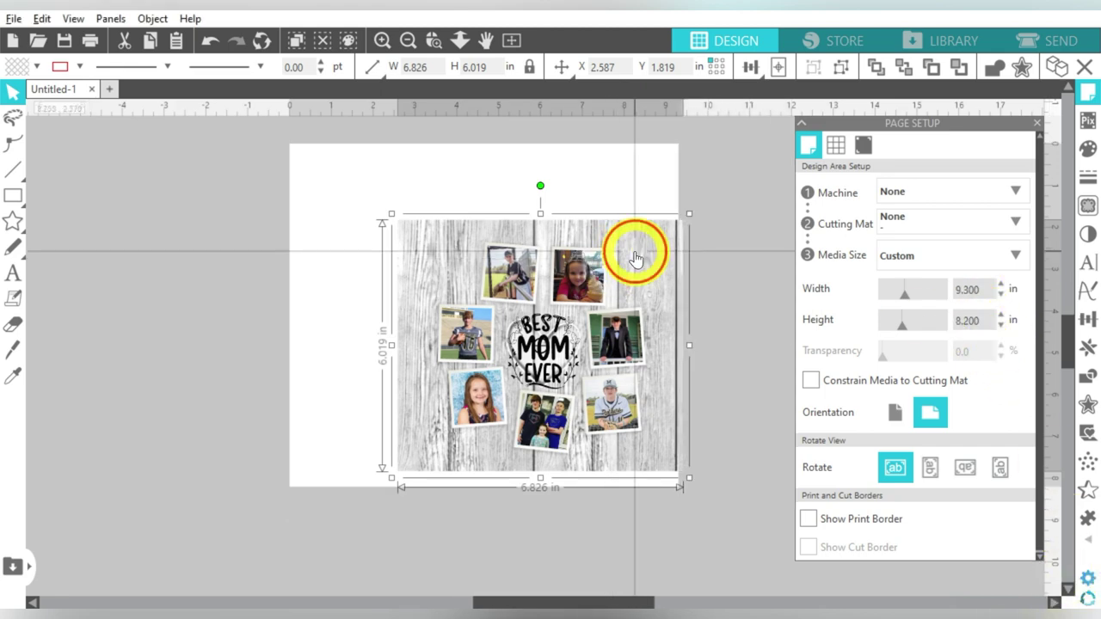
{"action": "left_click", "coordinate": [493, 66]}
{"action": "left_click", "coordinate": [778, 66]}
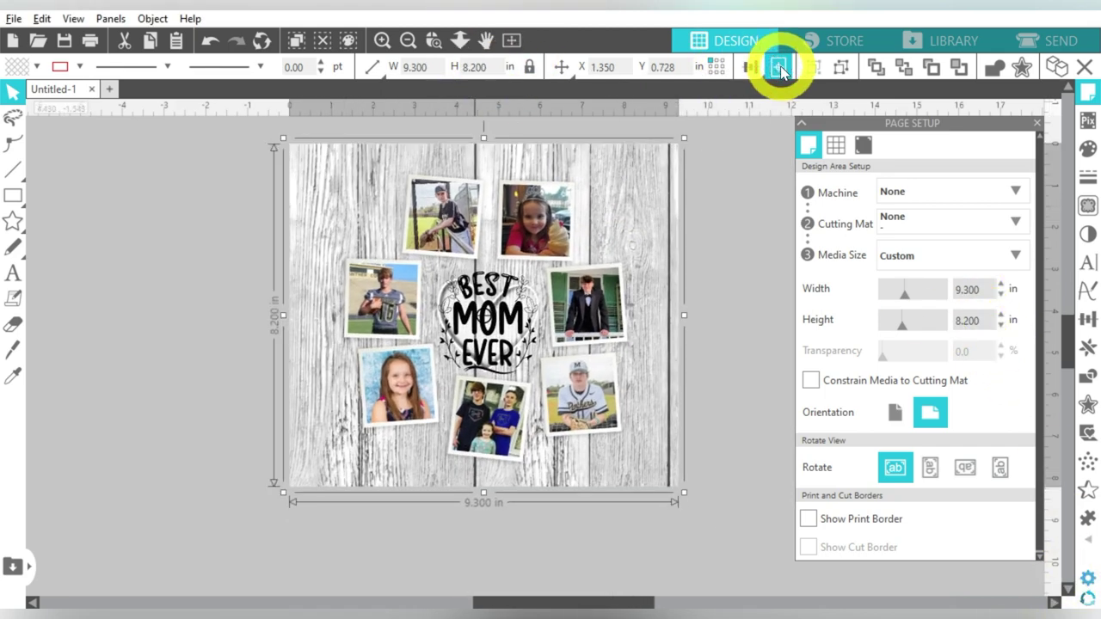
{"action": "left_click", "coordinate": [729, 177]}
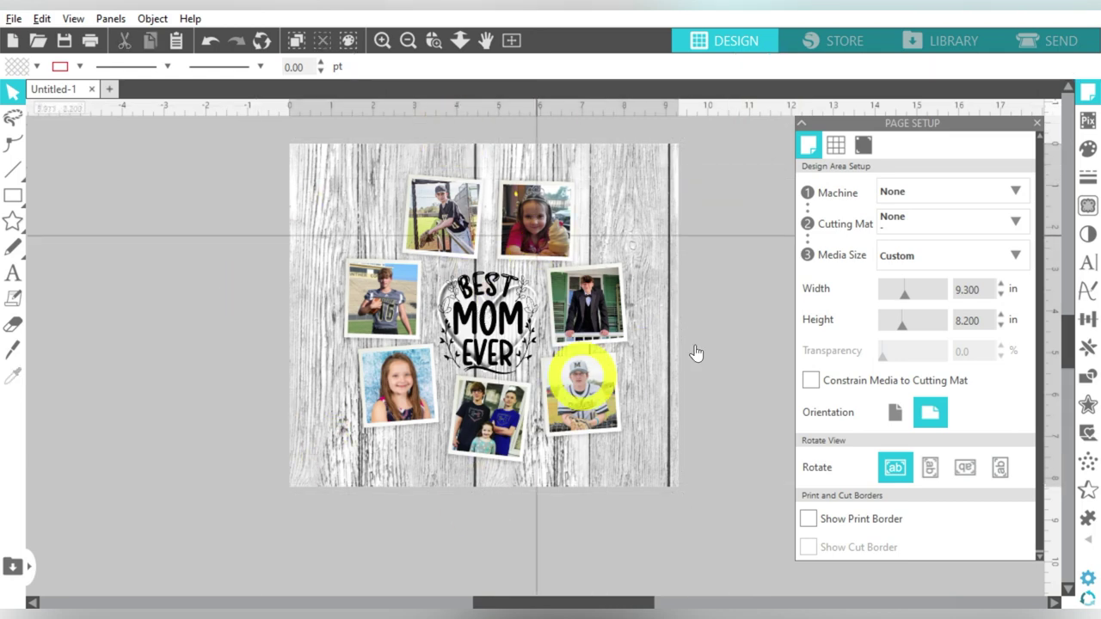
{"action": "left_click", "coordinate": [1035, 127]}
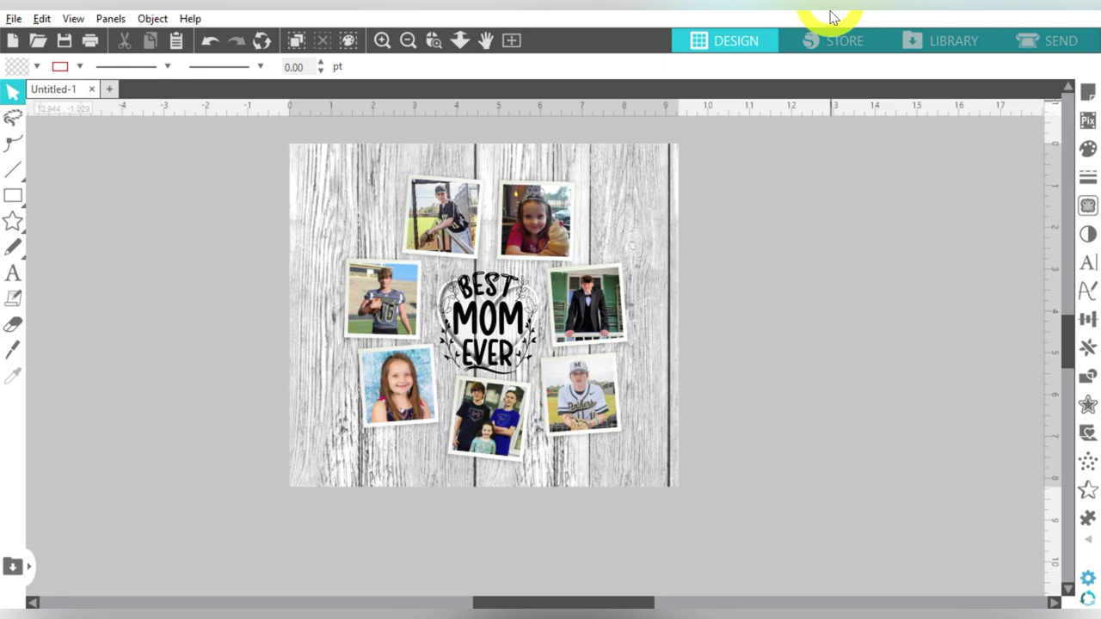
- Save the wrap as 'Custom Photo Tumbler' in PNG format at 300 dots per inch
{"action": "key", "text": "ctrl+s"}
{"action": "type", "text": "C"}
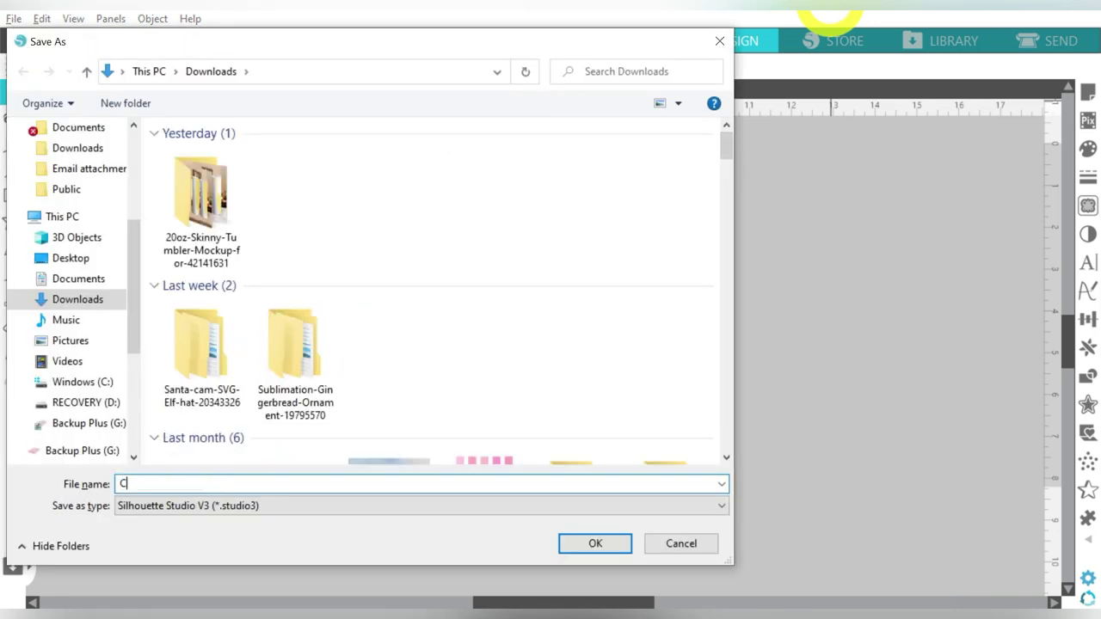
{"action": "type", "text": "ustom Photo Tumbler"}
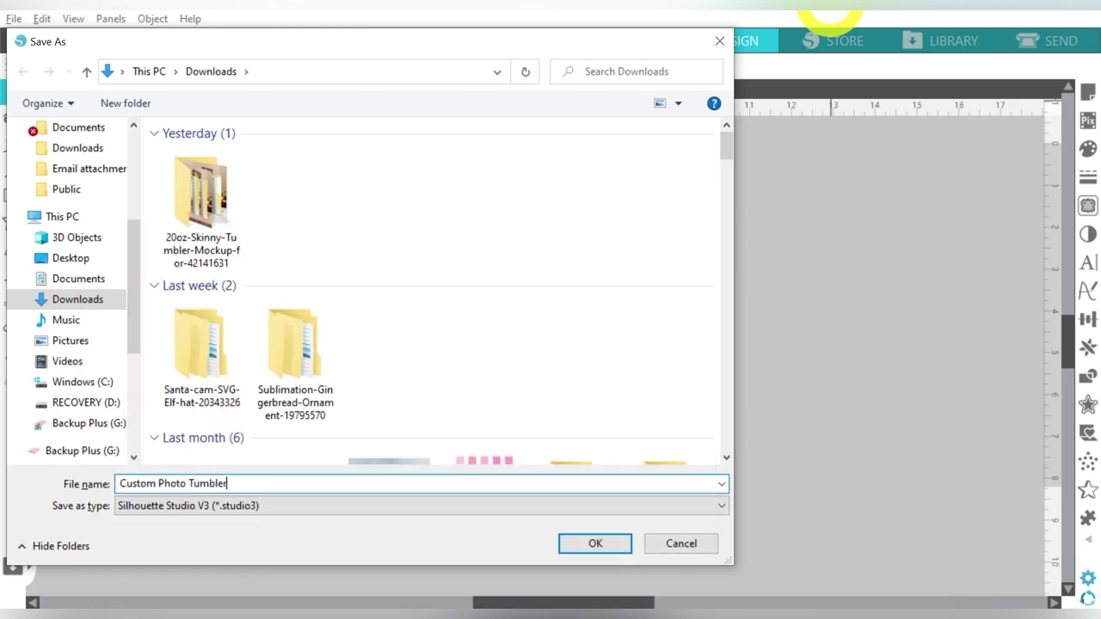
{"action": "key", "text": "Tab"}
{"action": "key", "text": "alt+Down"}
{"action": "key", "text": "Down"}
{"action": "key", "text": "Down"}
{"action": "key", "text": "Down"}
{"action": "key", "text": "Down"}
{"action": "key", "text": "Return"}
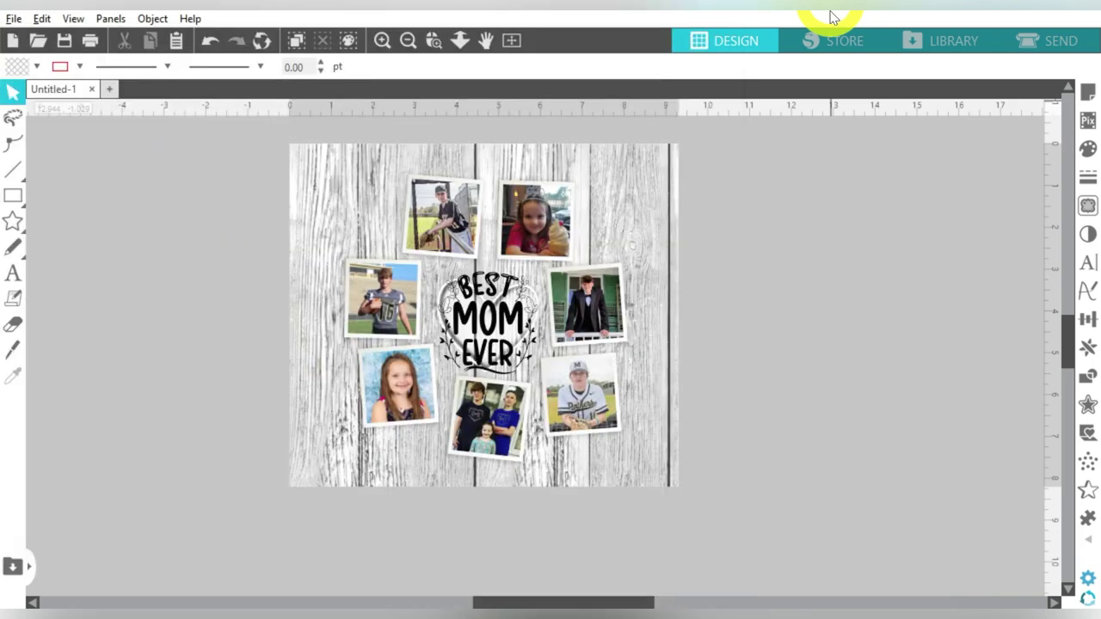
{"action": "left_click", "coordinate": [612, 269]}
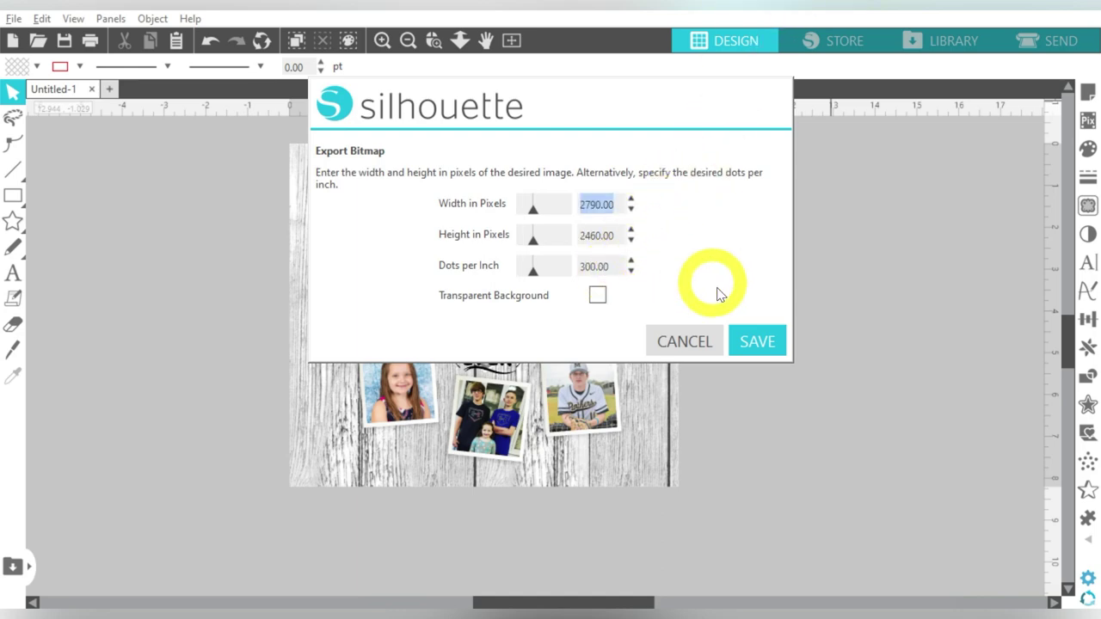
{"action": "left_click", "coordinate": [753, 341]}
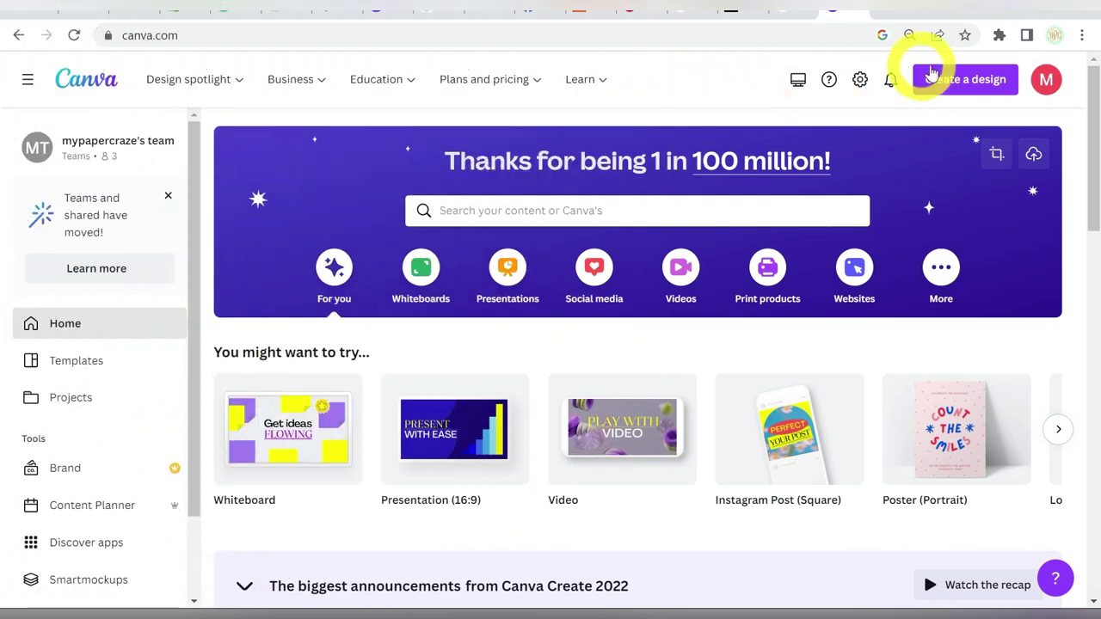
- Begin a custom-size Canva design with the units set to inches, ready to enter the width
{"action": "left_click", "coordinate": [944, 82]}
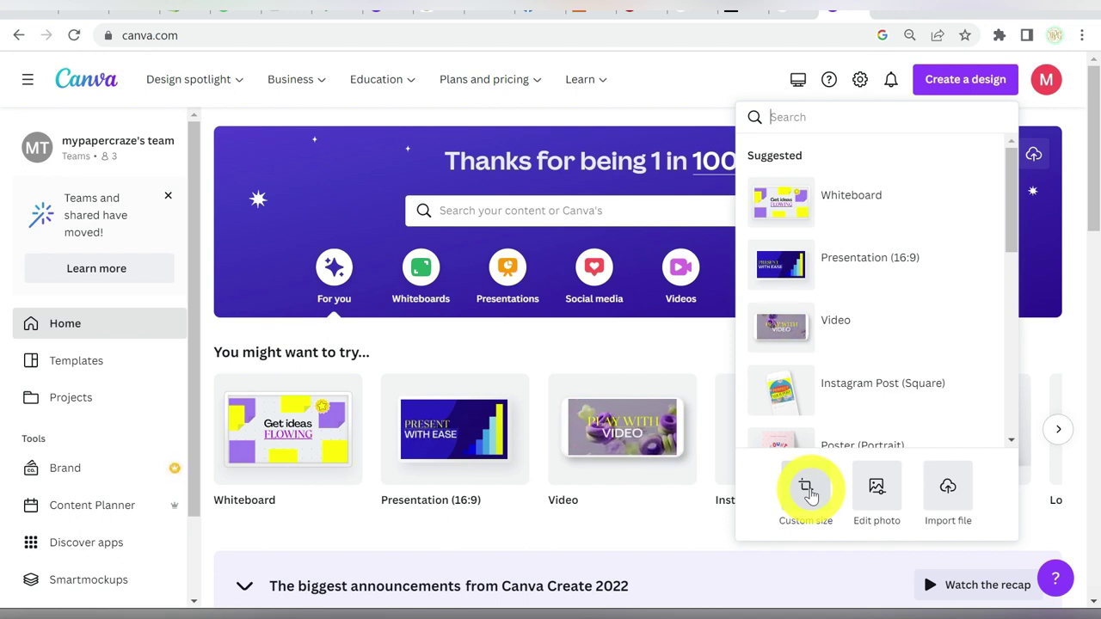
{"action": "left_click", "coordinate": [805, 488]}
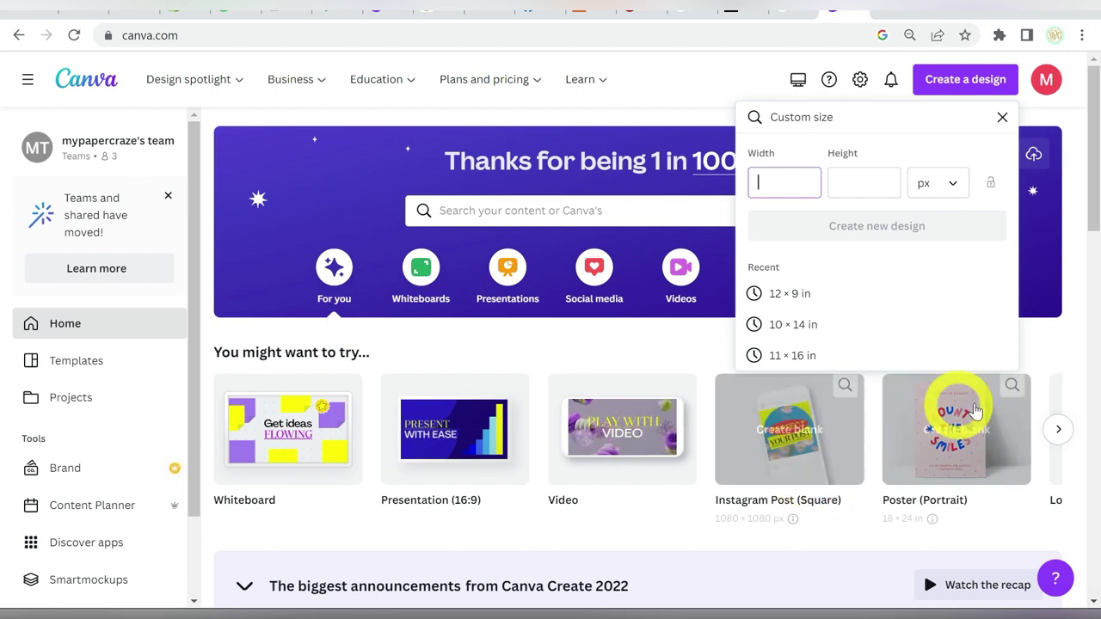
{"action": "left_click", "coordinate": [935, 184]}
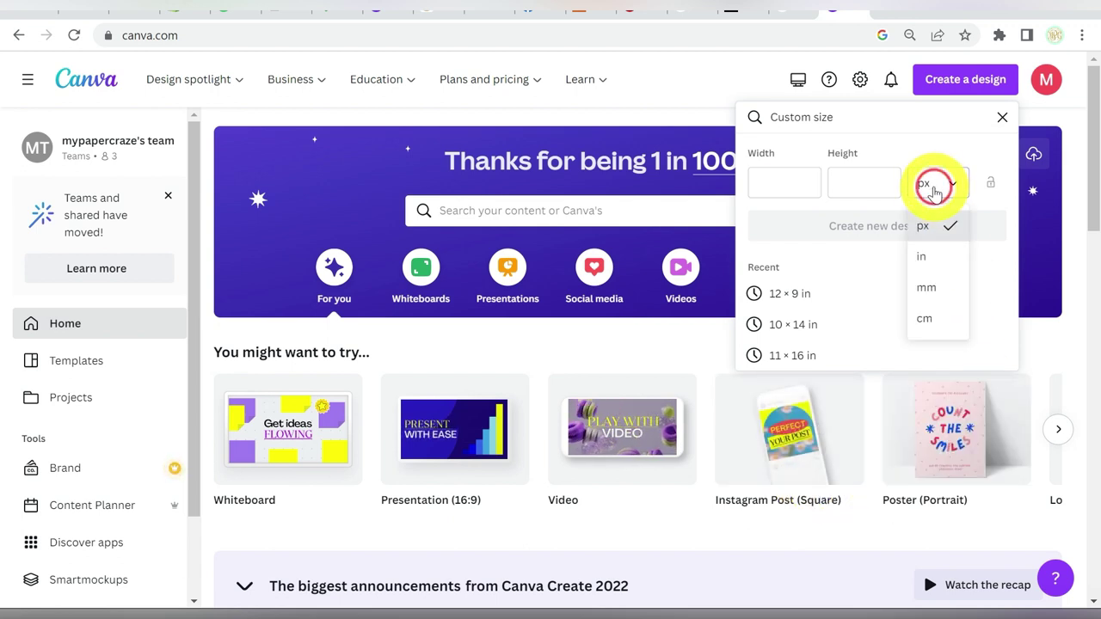
{"action": "left_click", "coordinate": [922, 256]}
{"action": "left_click", "coordinate": [776, 187]}
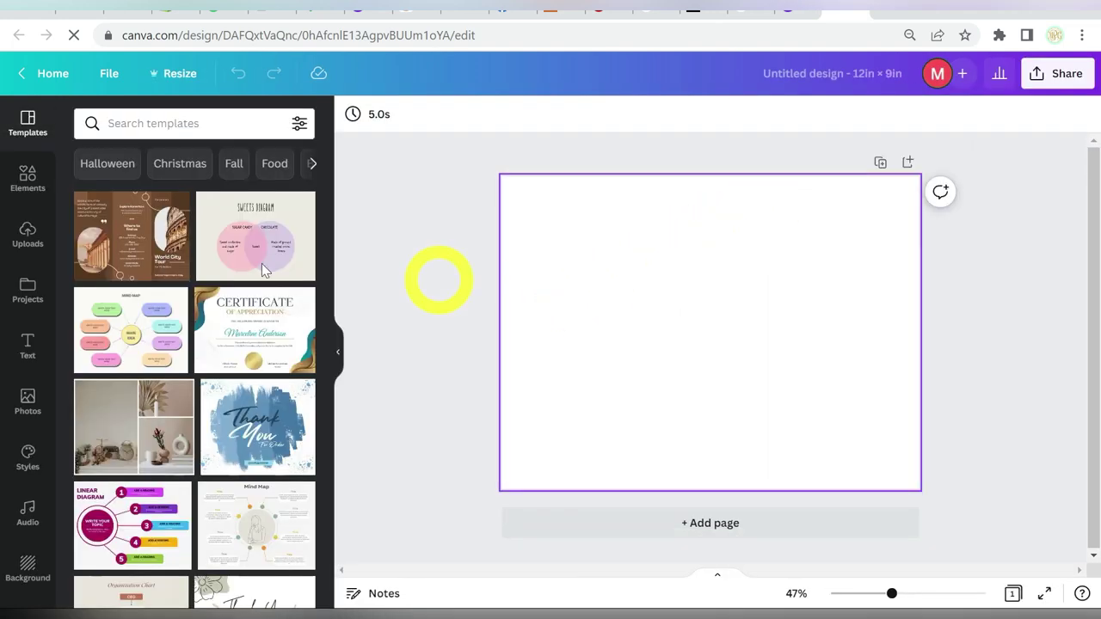
- Upload 20oz Tumbler Mockup - A.png from the computer into Canva's uploads
{"action": "left_click", "coordinate": [27, 231]}
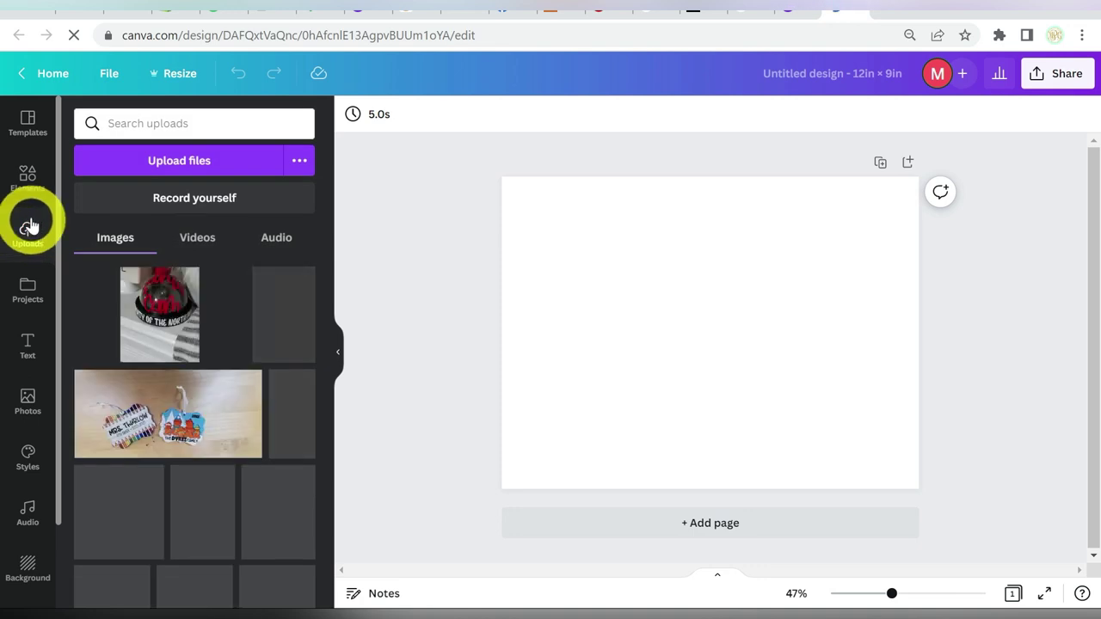
{"action": "left_click", "coordinate": [198, 160]}
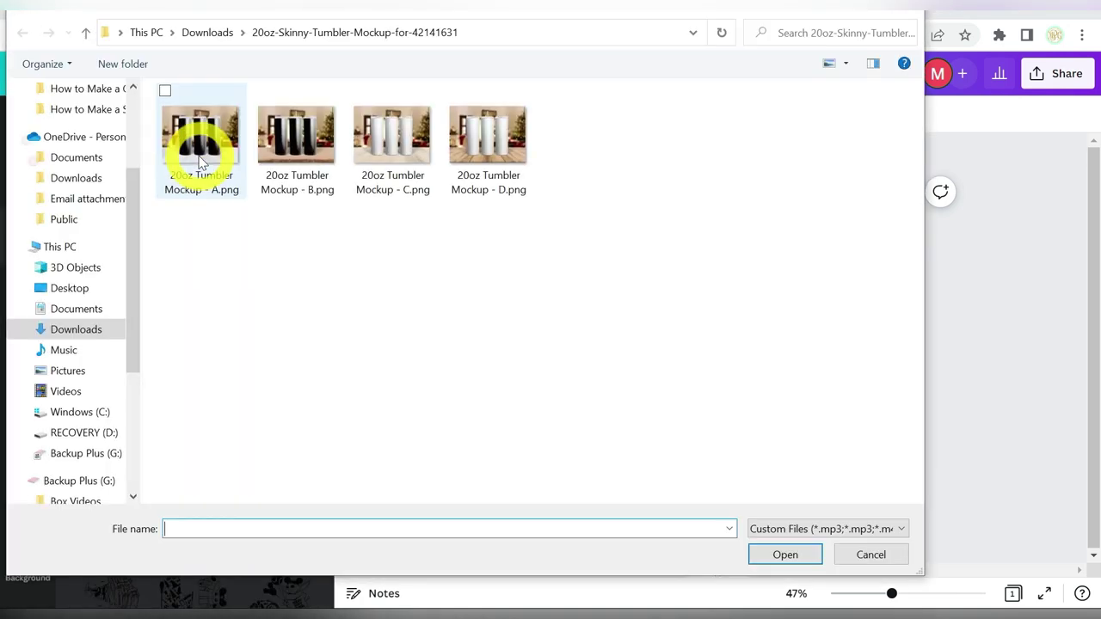
{"action": "left_click", "coordinate": [280, 161]}
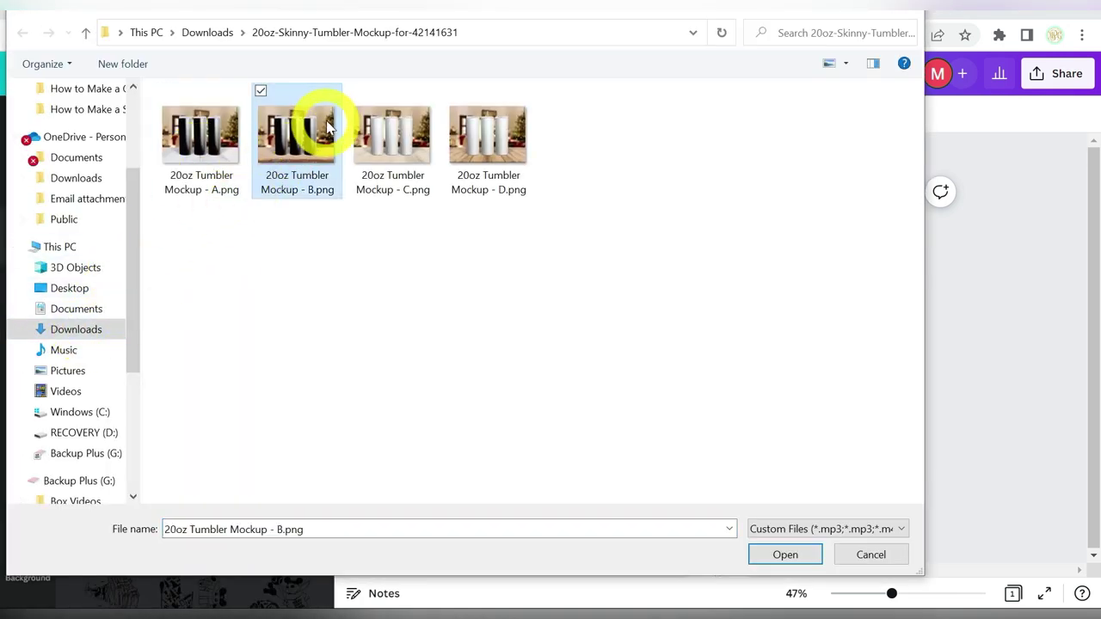
{"action": "left_click", "coordinate": [199, 146]}
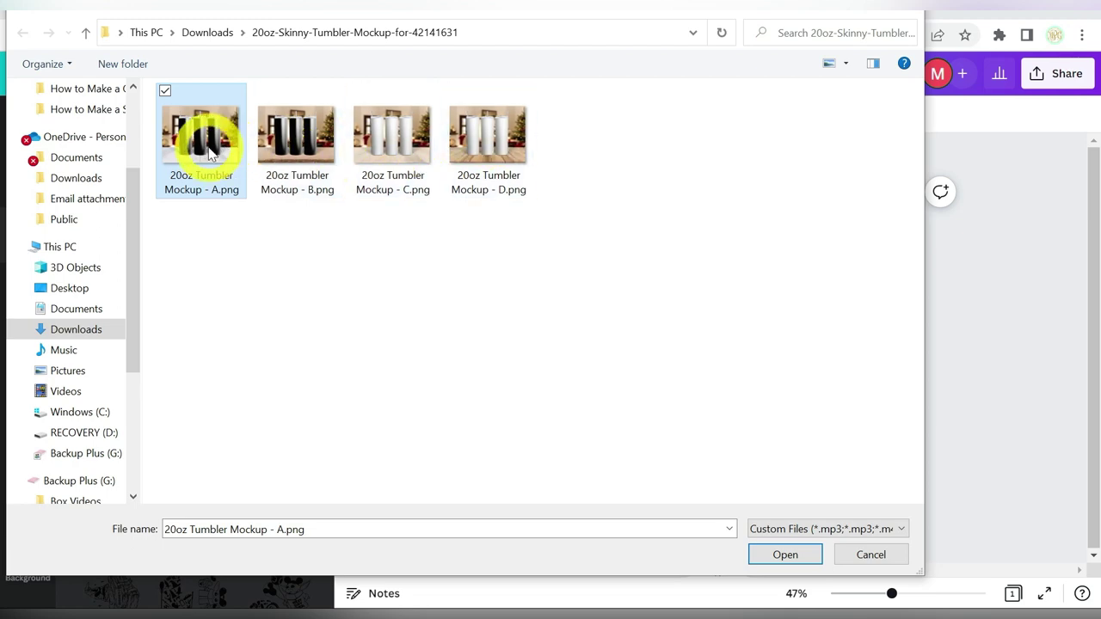
{"action": "left_click", "coordinate": [790, 555]}
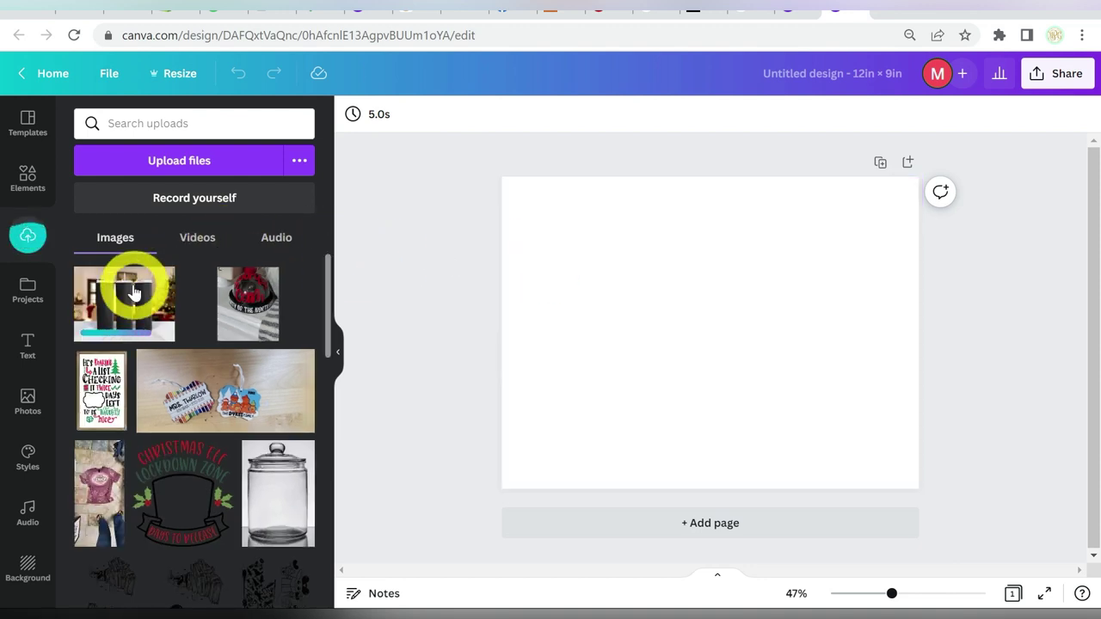
{"action": "left_click", "coordinate": [133, 293]}
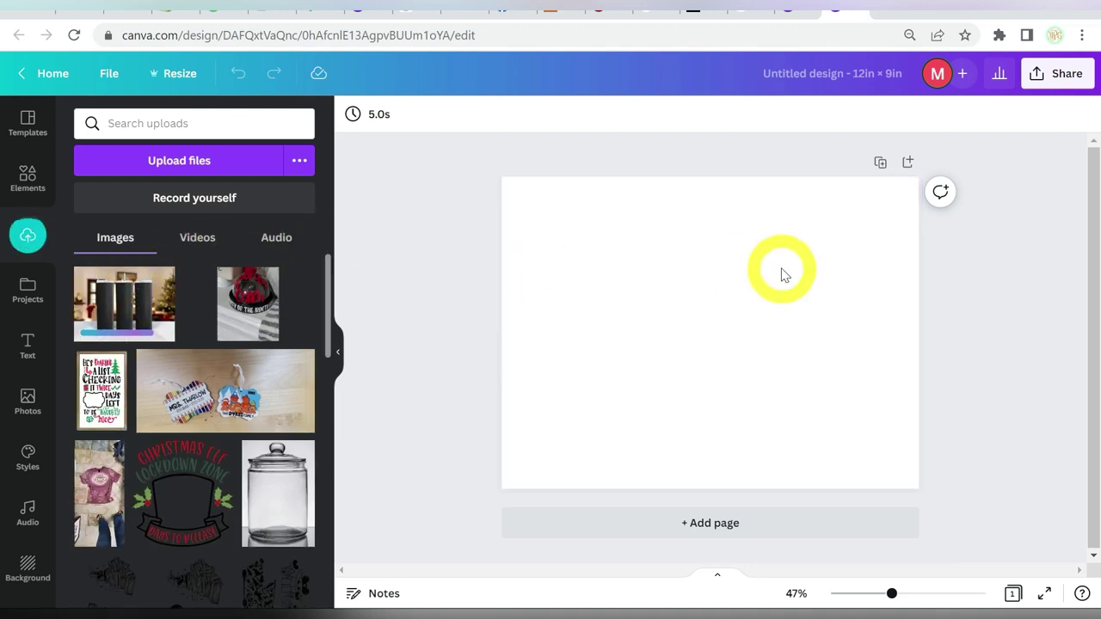
- Add the white three-tumbler Christmas mockup and stretch its corners to cover the 12 × 9 in page
{"action": "left_click_drag", "start_coordinate": [553, 215], "coordinate": [520, 190]}
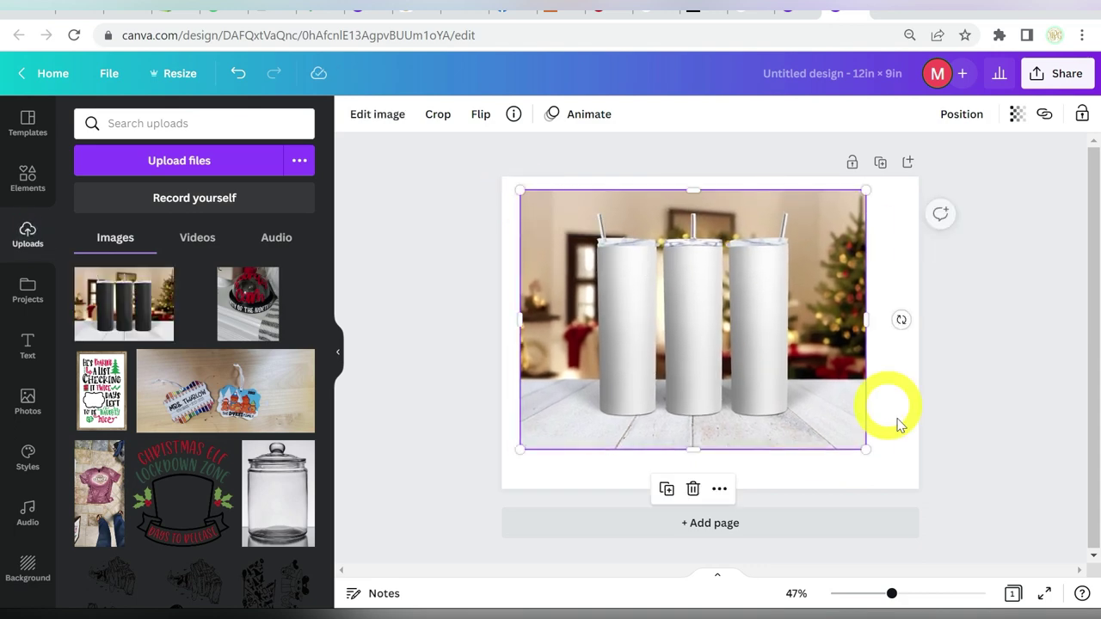
{"action": "left_click_drag", "start_coordinate": [867, 450], "coordinate": [905, 475]}
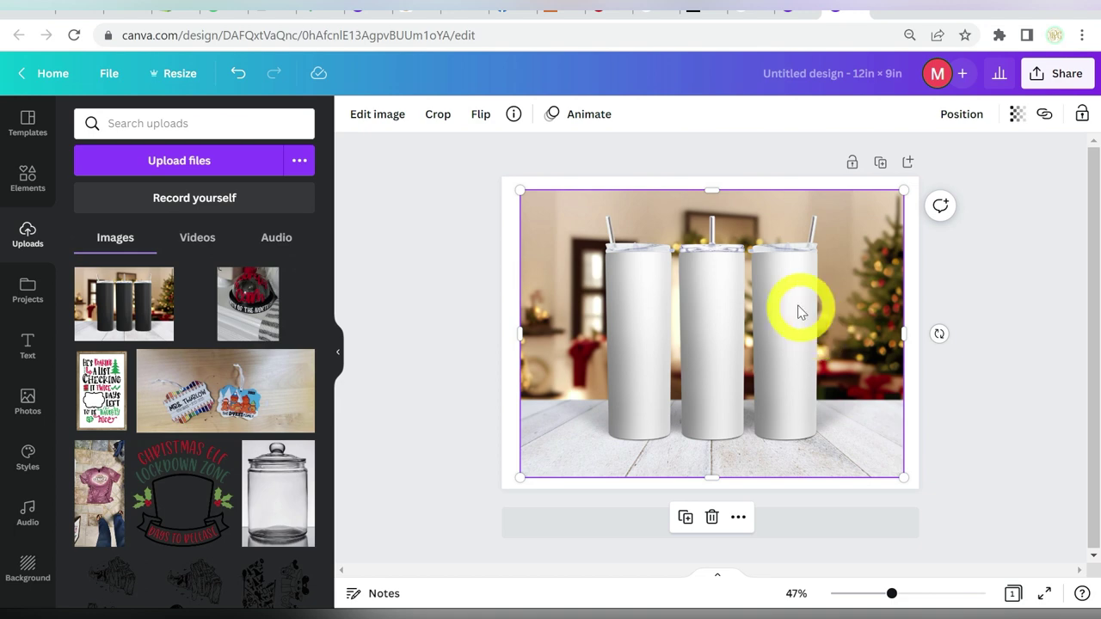
{"action": "left_click_drag", "start_coordinate": [516, 187], "coordinate": [501, 176]}
{"action": "left_click_drag", "start_coordinate": [906, 477], "coordinate": [918, 488]}
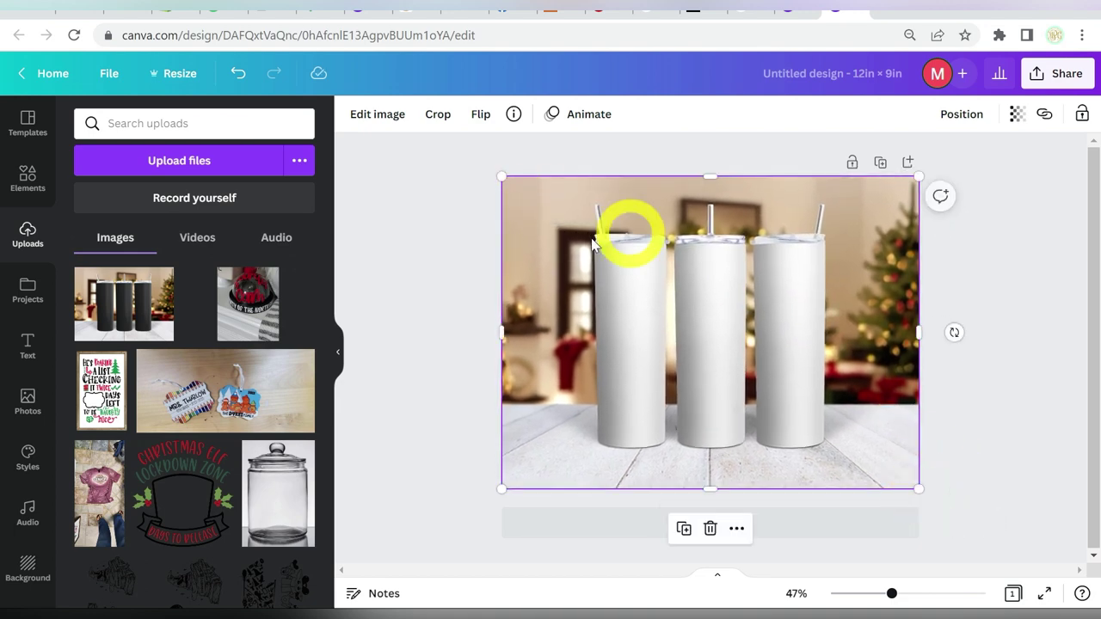
{"action": "left_click", "coordinate": [783, 254]}
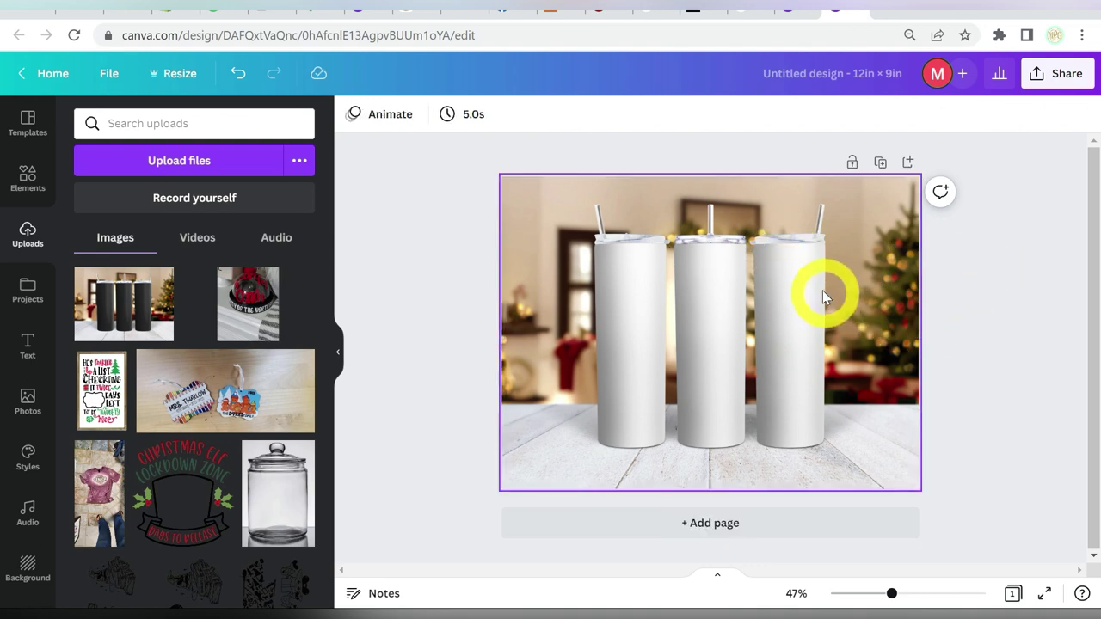
- Upload Custom Photo Tumbler.png from the Downloads folder into Canva
{"action": "left_click", "coordinate": [133, 168]}
{"action": "left_click", "coordinate": [51, 350]}
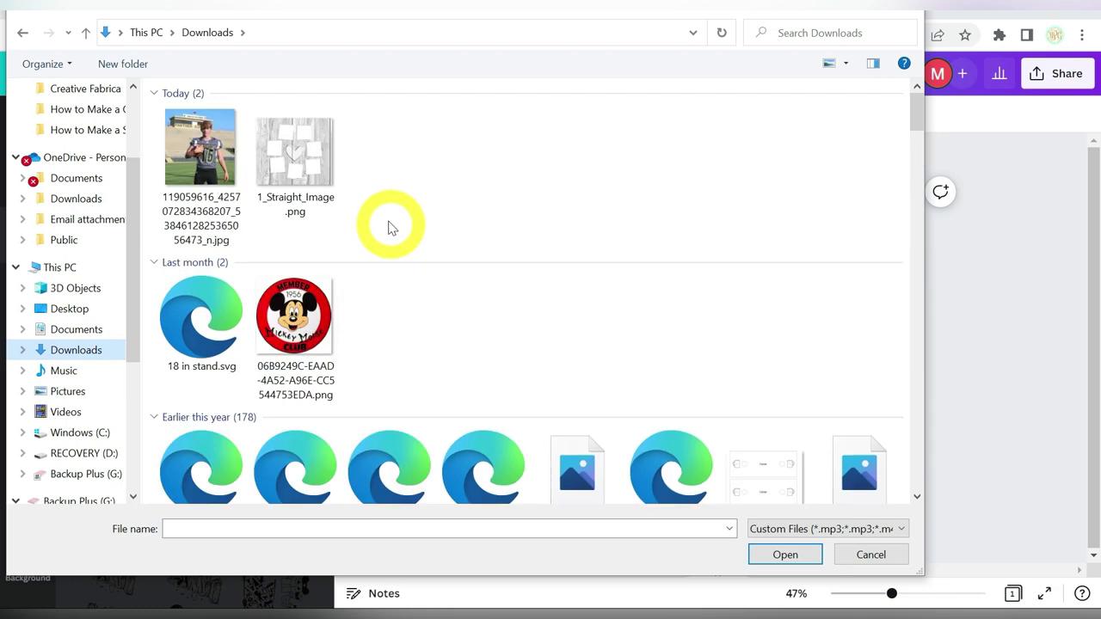
{"action": "left_click", "coordinate": [381, 288]}
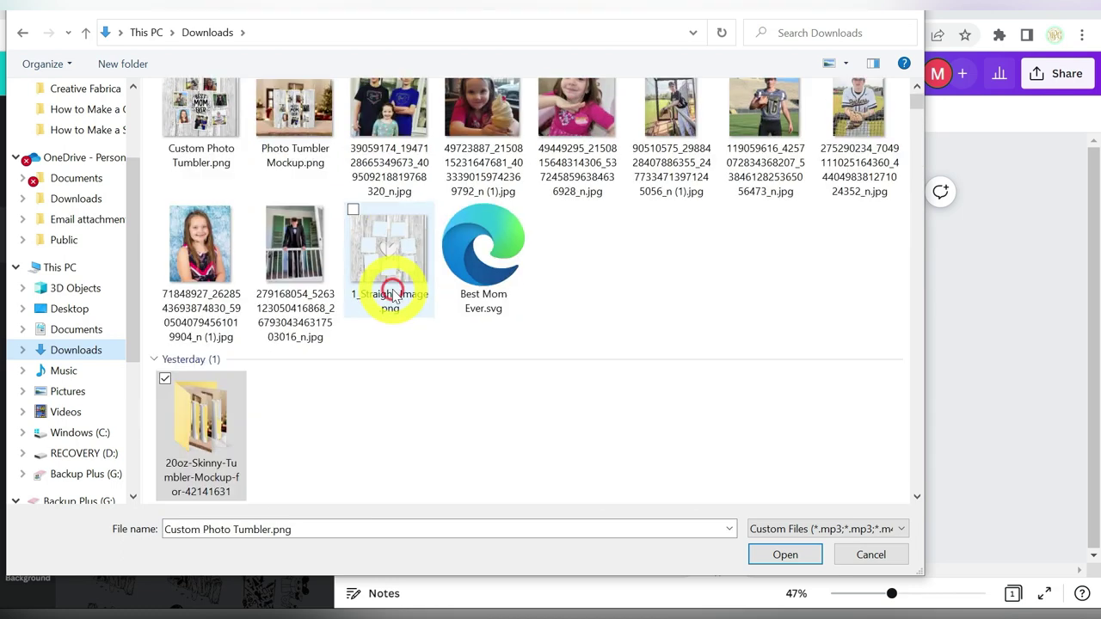
{"action": "double_click", "coordinate": [242, 147]}
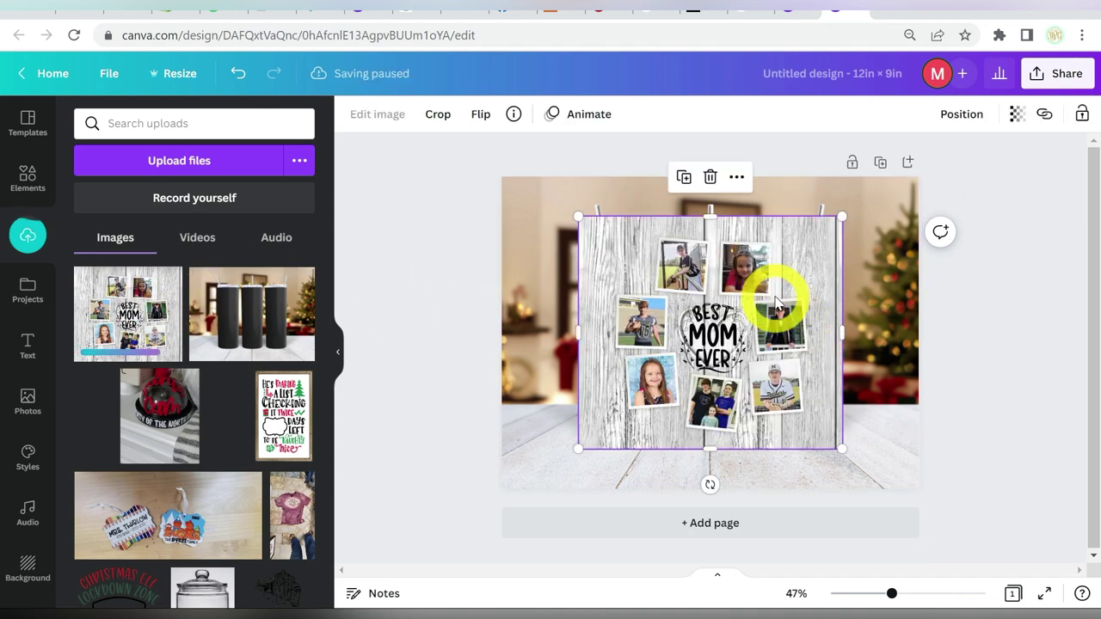
- Delete the tumbler mockup image and move the Best Mom Ever collage to the page centre
{"action": "left_click", "coordinate": [953, 120]}
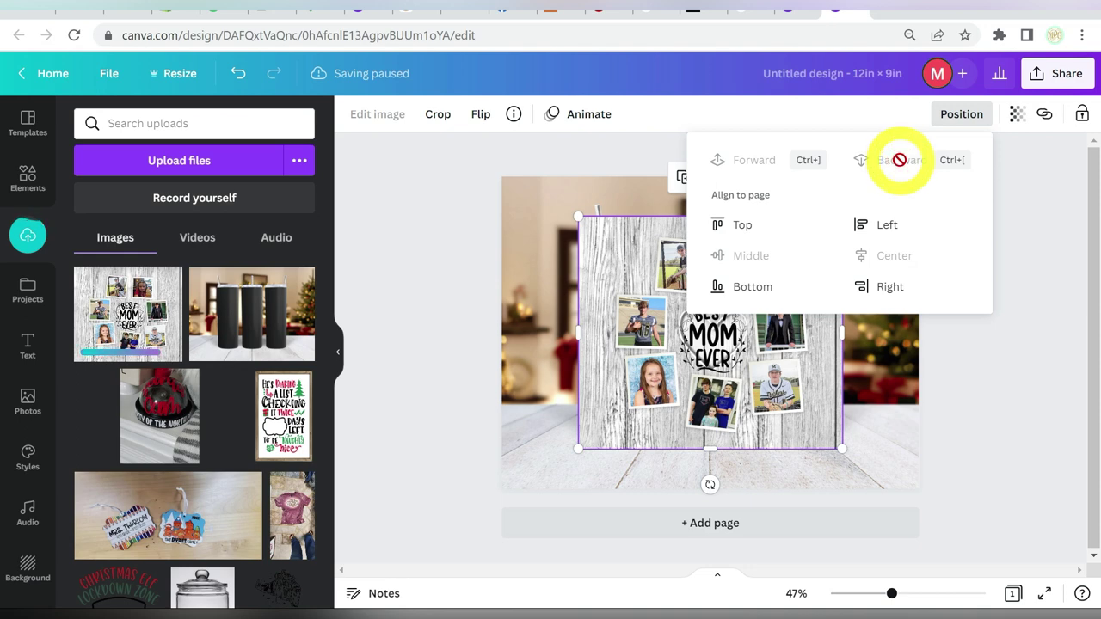
{"action": "left_click", "coordinate": [754, 336]}
{"action": "left_click_drag", "start_coordinate": [653, 298], "coordinate": [632, 362]}
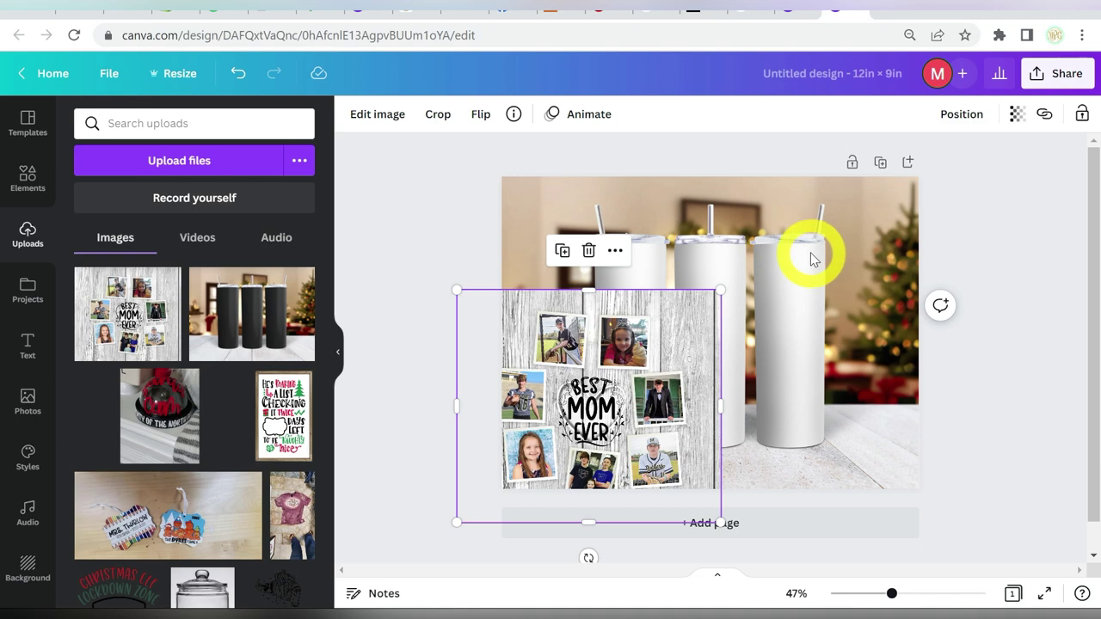
{"action": "left_click", "coordinate": [845, 223]}
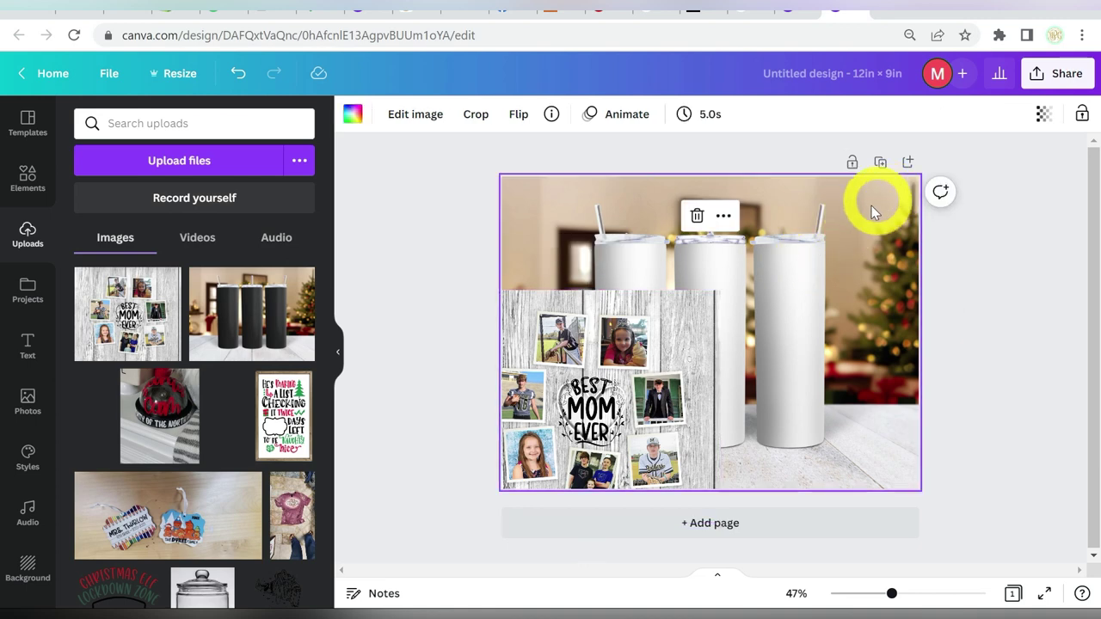
{"action": "left_click_drag", "start_coordinate": [866, 215], "coordinate": [781, 245]}
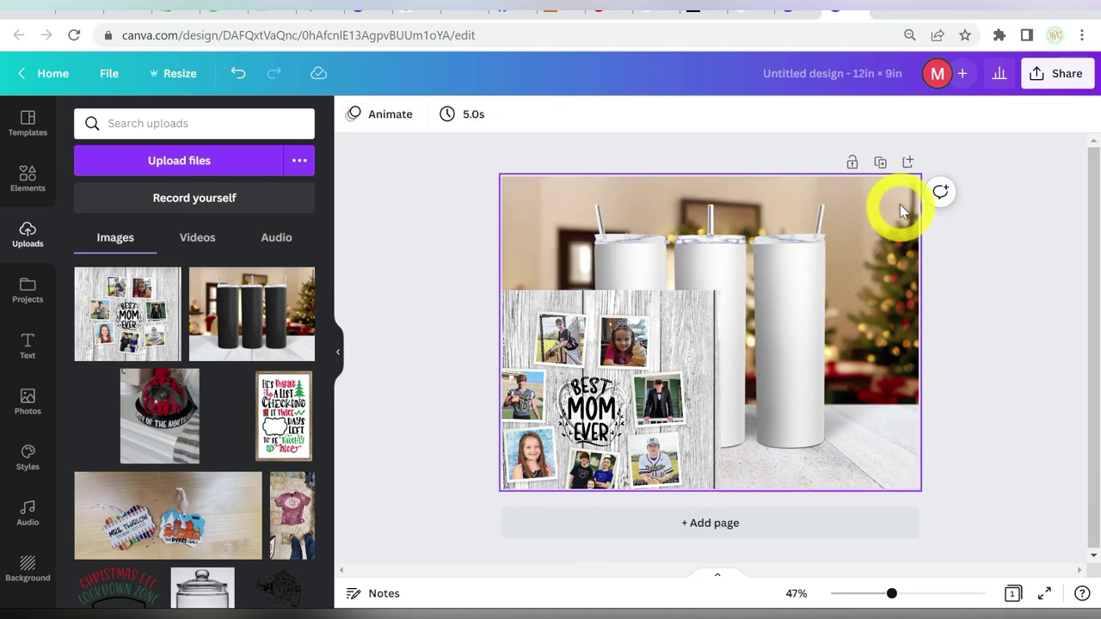
{"action": "left_click", "coordinate": [834, 227]}
{"action": "key", "text": "Delete"}
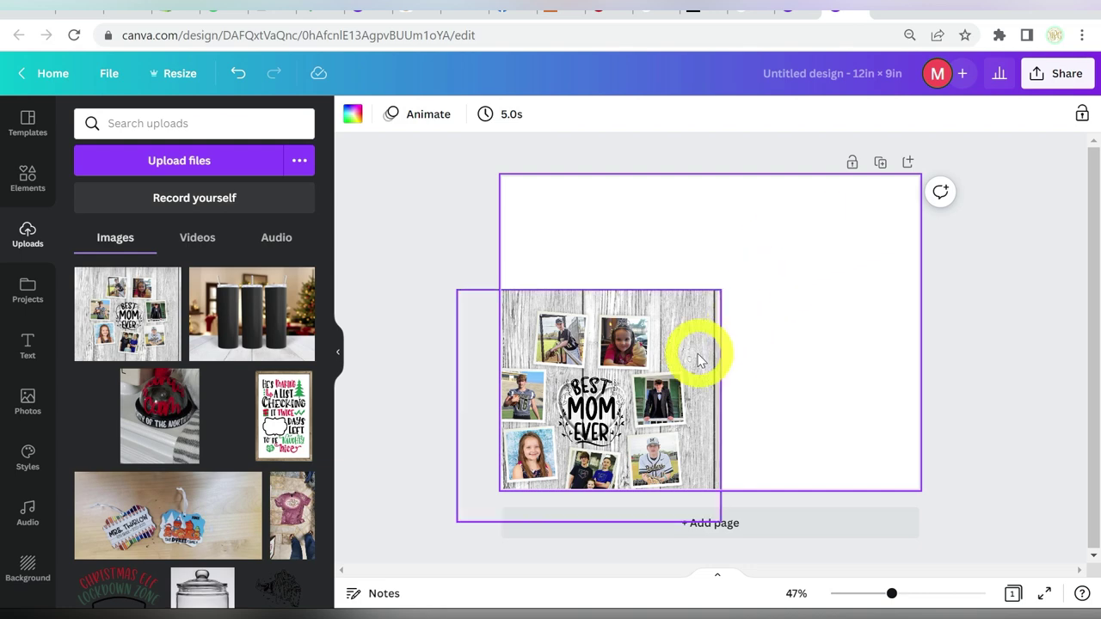
{"action": "left_click_drag", "start_coordinate": [695, 356], "coordinate": [818, 291]}
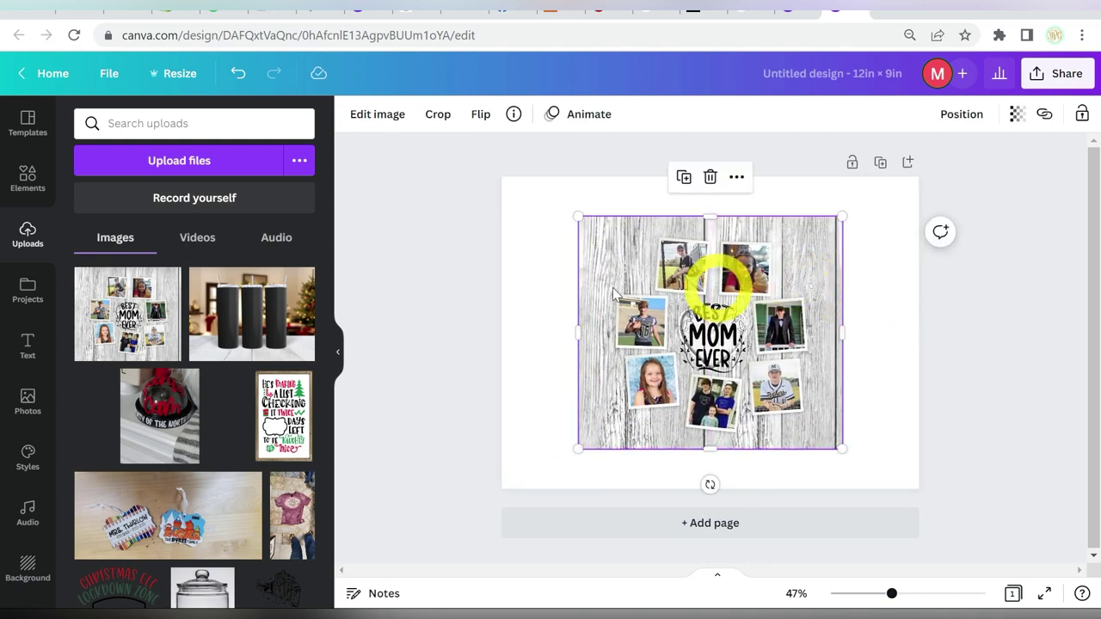
- Add the tumbler mockup photo, enlarge it to cover the page, and send it backward
{"action": "left_click", "coordinate": [265, 298]}
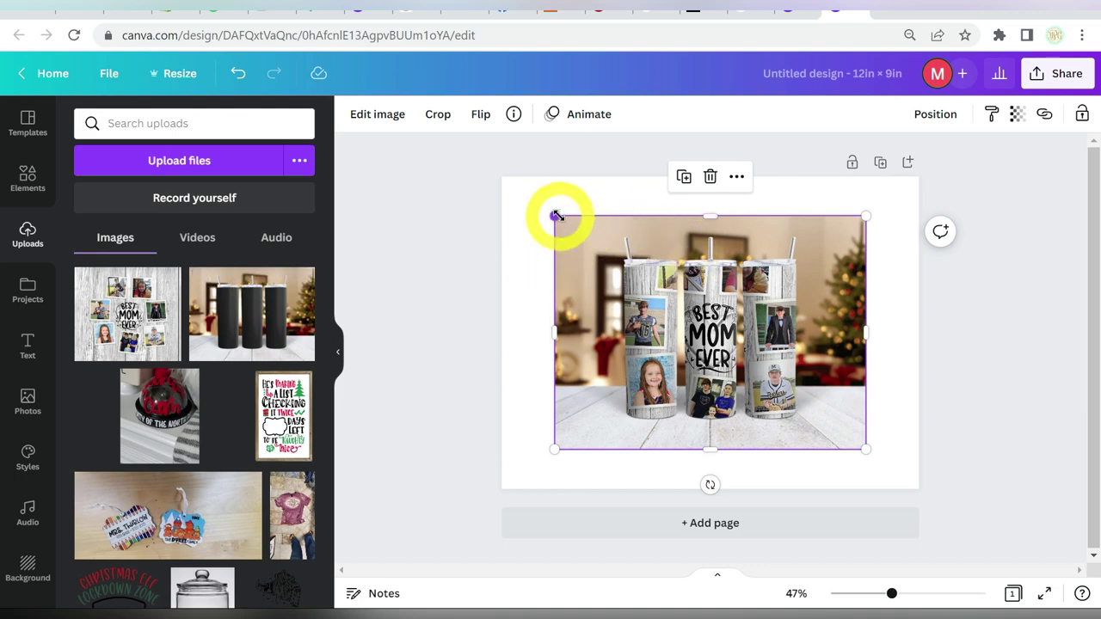
{"action": "left_click_drag", "start_coordinate": [556, 215], "coordinate": [506, 178]}
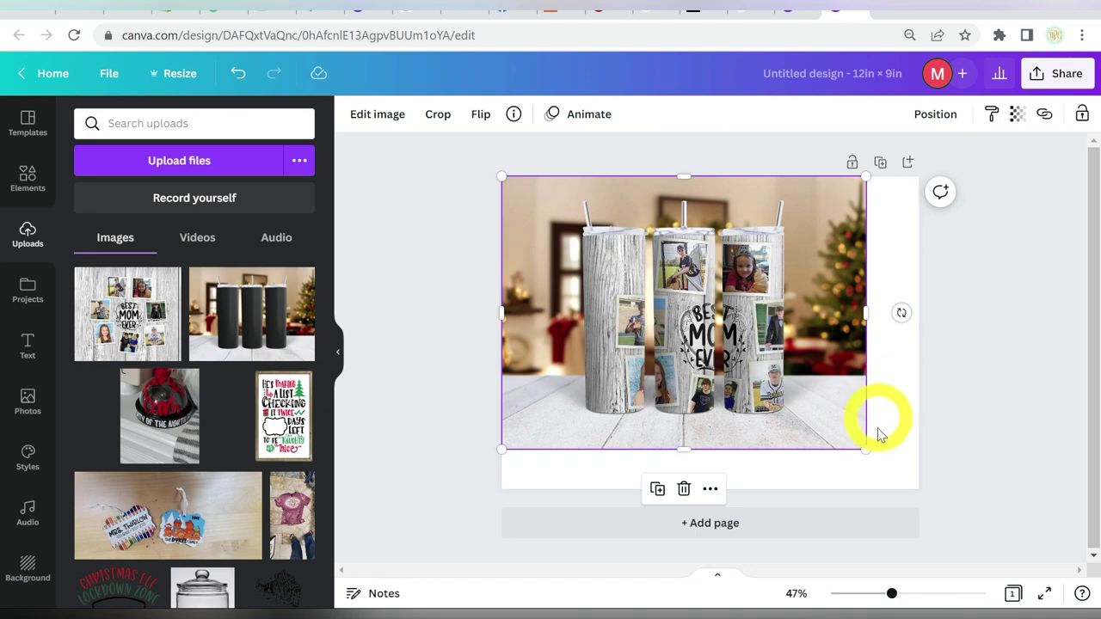
{"action": "left_click_drag", "start_coordinate": [869, 450], "coordinate": [902, 472]}
{"action": "left_click_drag", "start_coordinate": [867, 356], "coordinate": [873, 354]}
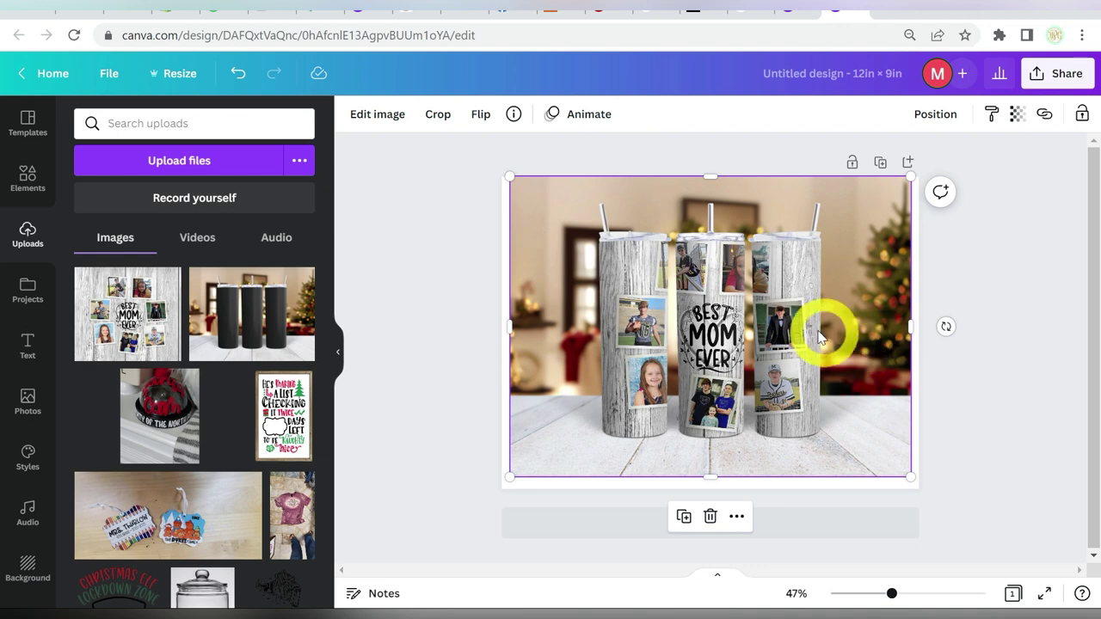
{"action": "left_click", "coordinate": [931, 113]}
{"action": "left_click", "coordinate": [874, 160]}
- Shrink the collage to about 6.5 × 5.7 and centre it over the three tumblers
{"action": "left_click", "coordinate": [960, 401]}
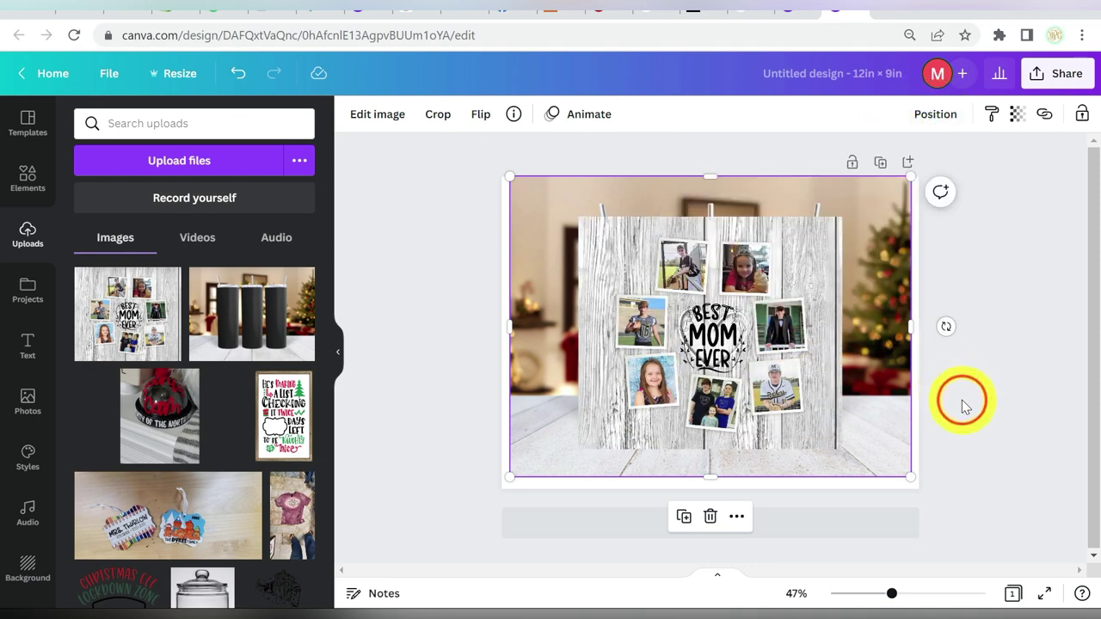
{"action": "left_click", "coordinate": [761, 274]}
{"action": "left_click_drag", "start_coordinate": [580, 218], "coordinate": [600, 236]}
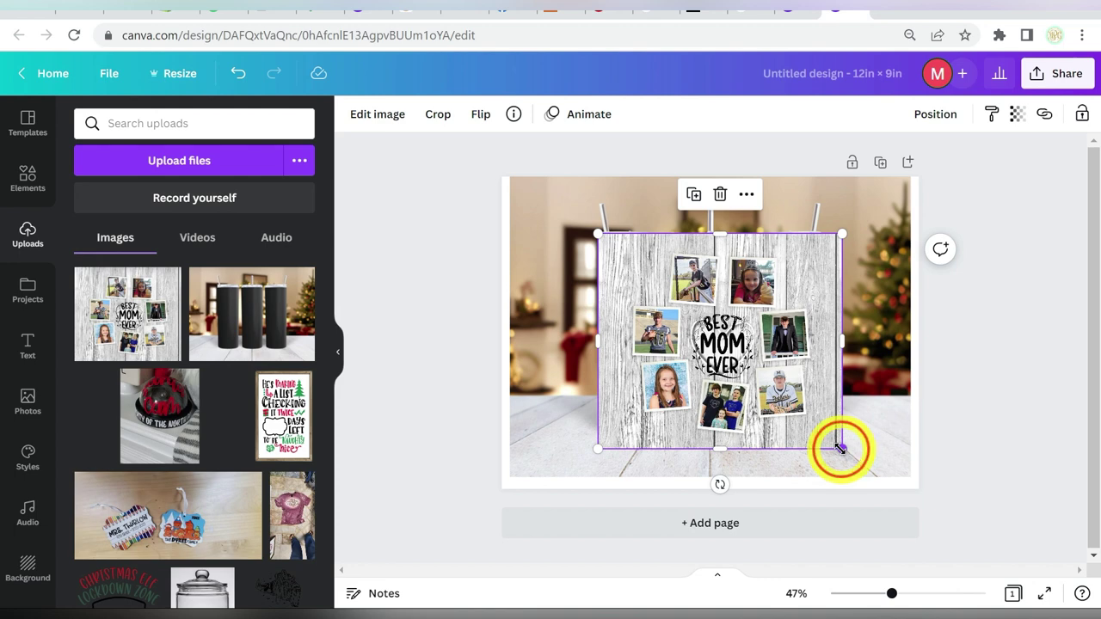
{"action": "mouse_move", "coordinate": [841, 448]}
{"action": "left_mouse_down"}
{"action": "mouse_move", "coordinate": [808, 435]}
{"action": "mouse_move", "coordinate": [823, 450]}
{"action": "left_mouse_up"}
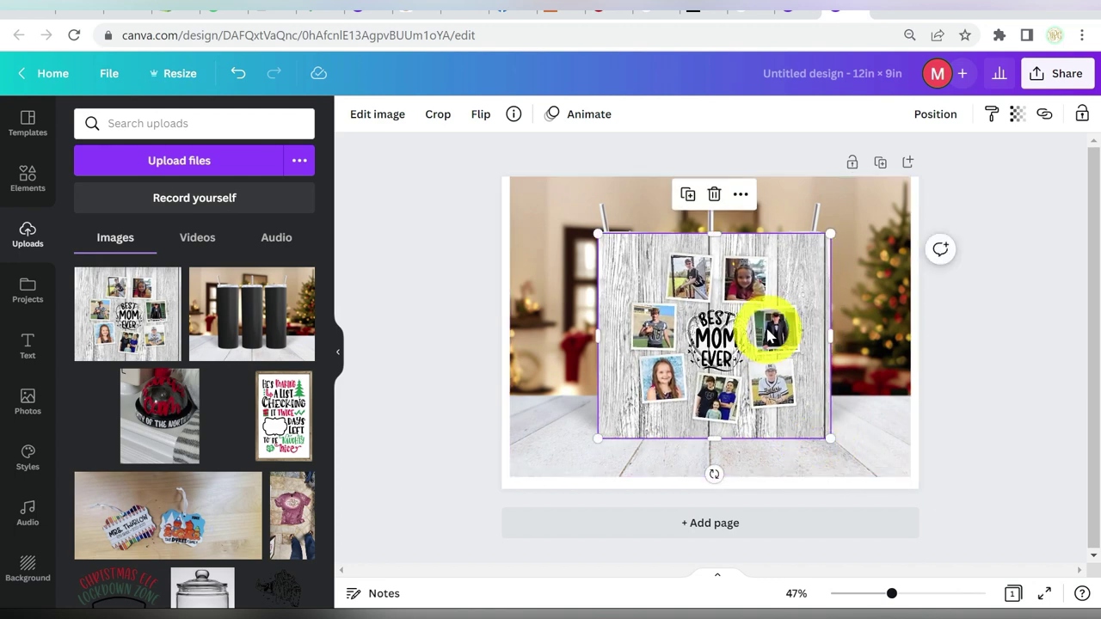
{"action": "left_click_drag", "start_coordinate": [705, 314], "coordinate": [701, 311]}
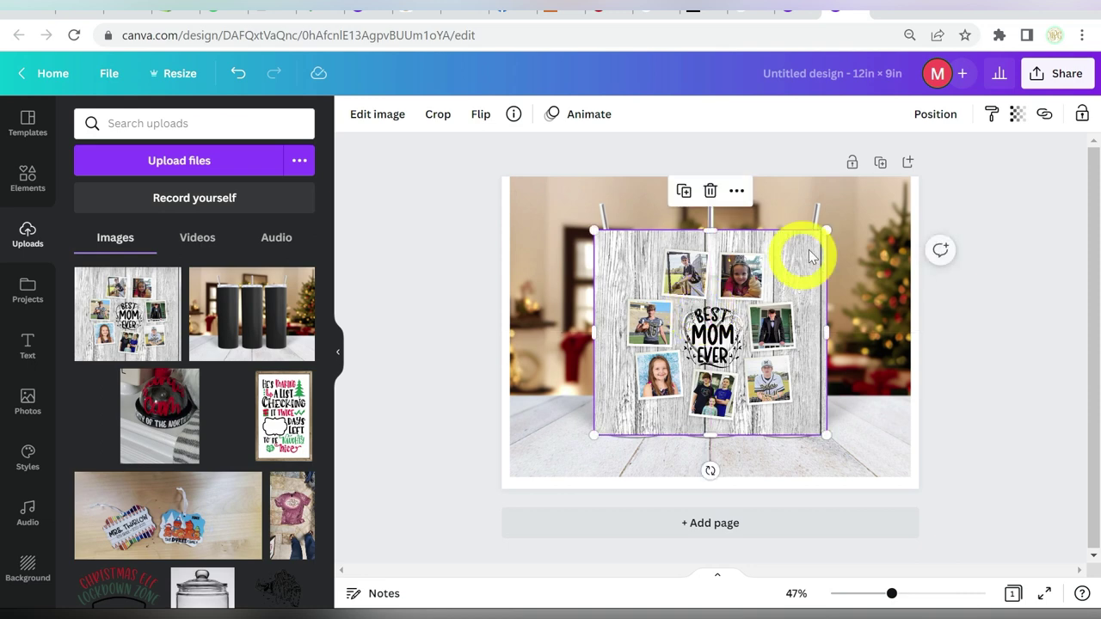
- Shift the room photo slightly right and send the collage behind the tumbler photo
{"action": "left_click", "coordinate": [865, 226]}
{"action": "left_click_drag", "start_coordinate": [865, 226], "coordinate": [740, 276]}
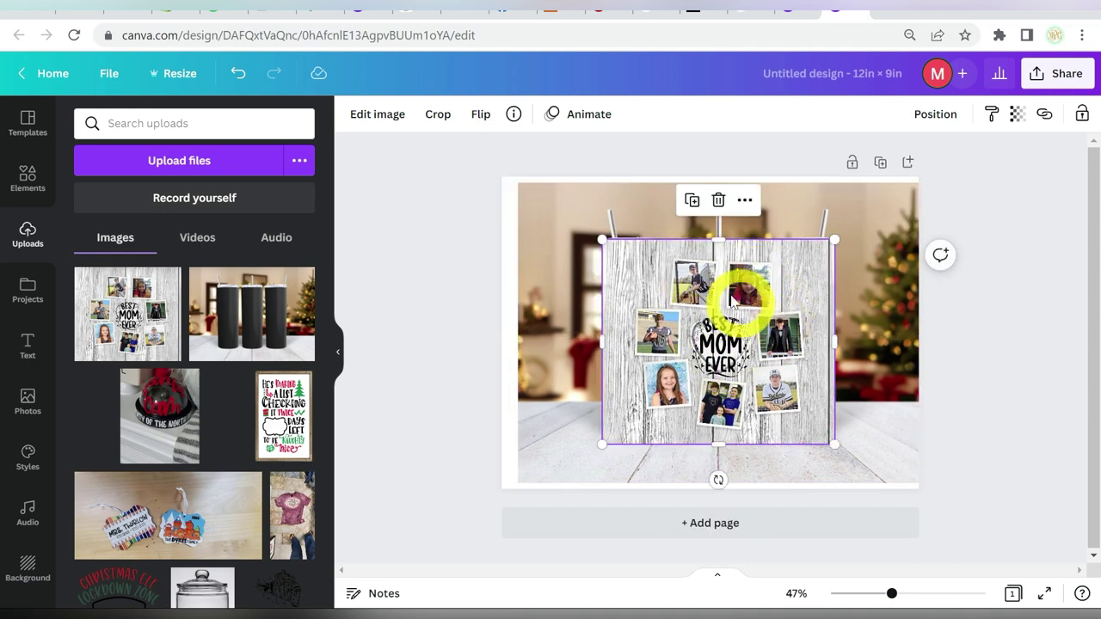
{"action": "left_click", "coordinate": [933, 117]}
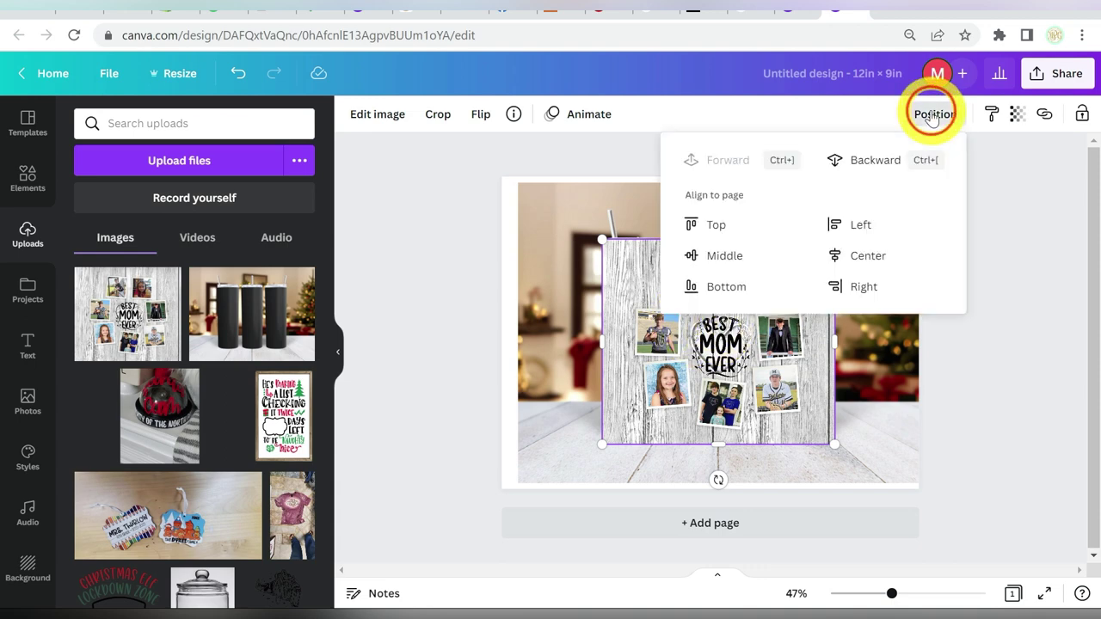
{"action": "left_click", "coordinate": [886, 157]}
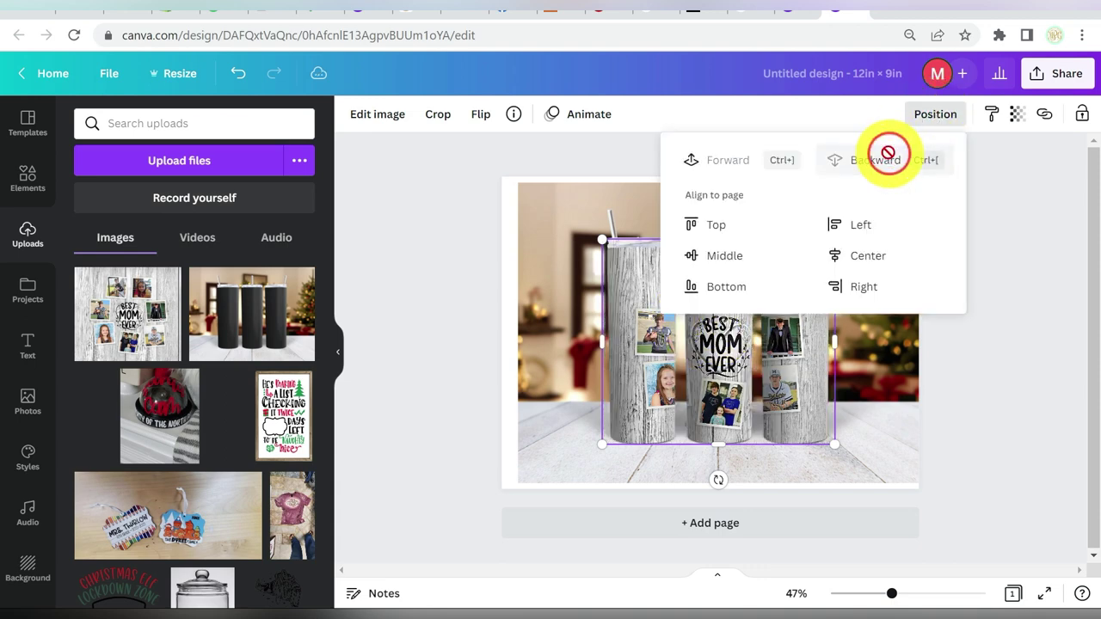
{"action": "left_click", "coordinate": [1032, 384]}
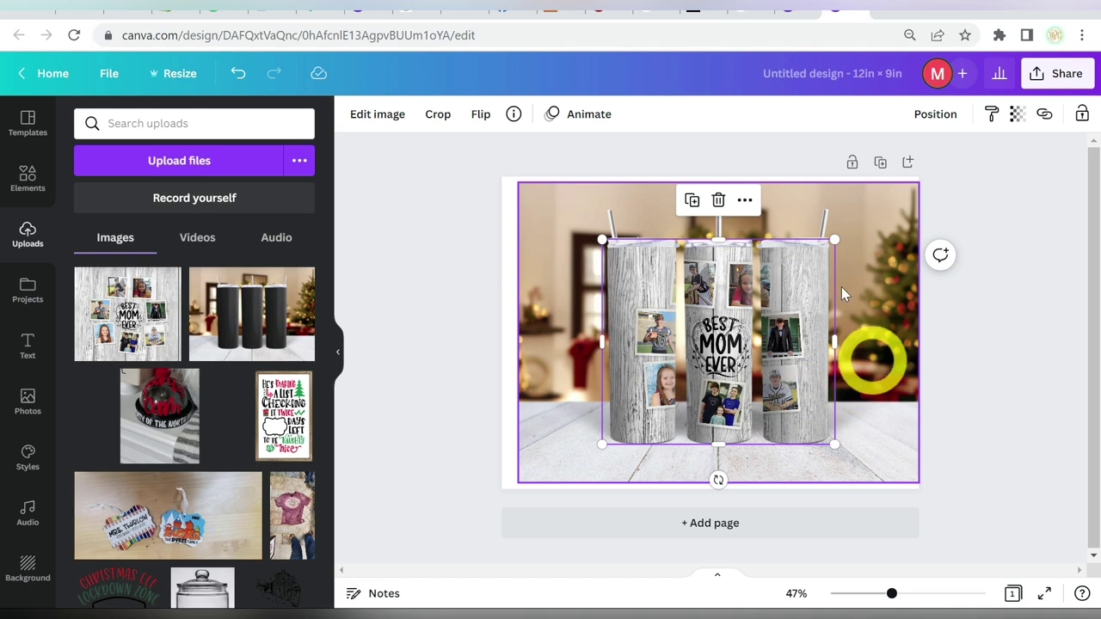
- Group the tumbler photo with the collage and stretch the group to fill the page
{"action": "left_click_drag", "start_coordinate": [990, 197], "coordinate": [677, 411]}
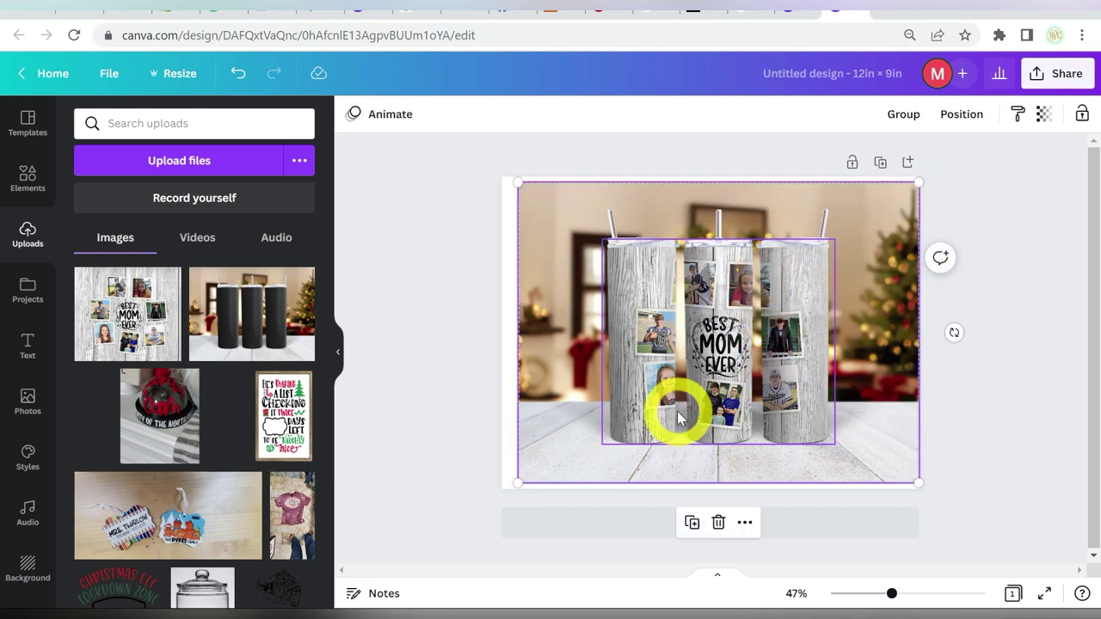
{"action": "left_click", "coordinate": [903, 113]}
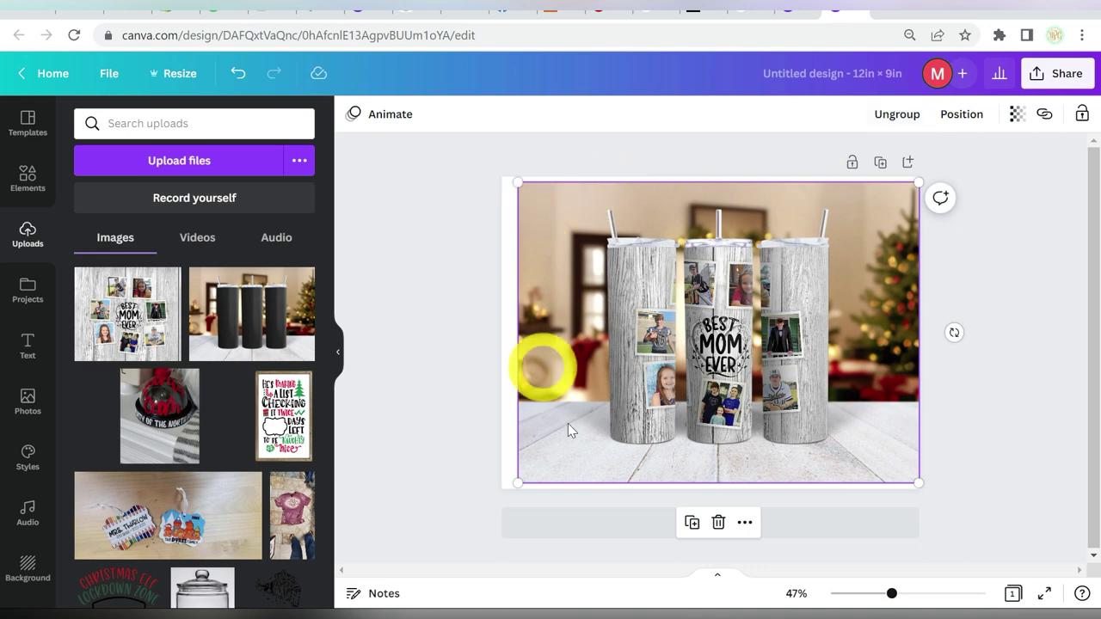
{"action": "left_click_drag", "start_coordinate": [517, 481], "coordinate": [501, 495]}
{"action": "left_click_drag", "start_coordinate": [919, 182], "coordinate": [925, 174]}
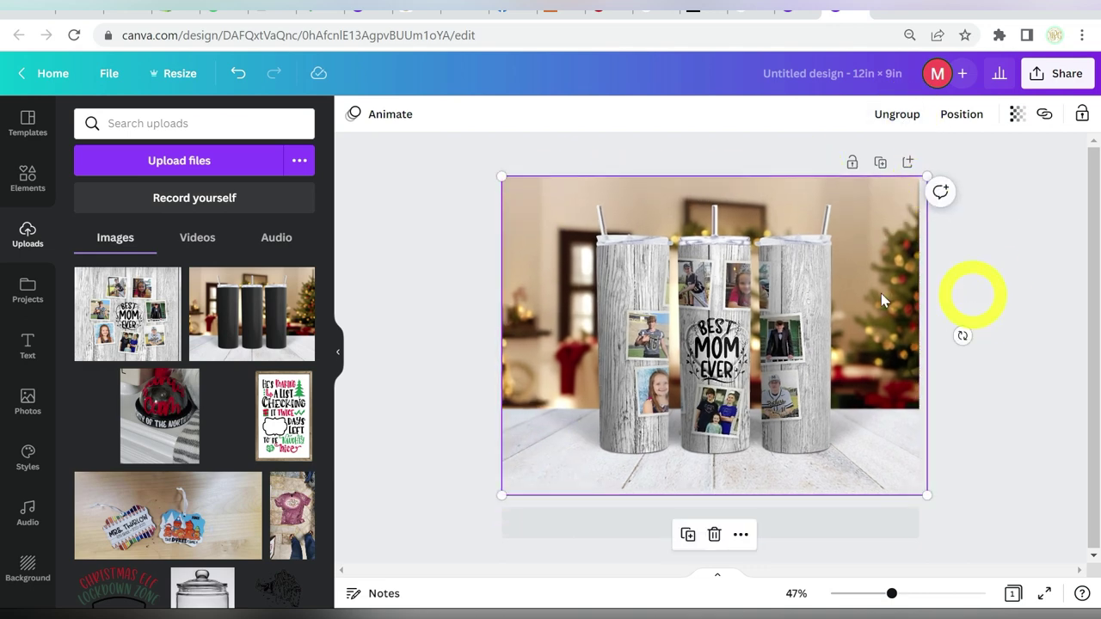
{"action": "left_click", "coordinate": [720, 312]}
{"action": "left_click", "coordinate": [1020, 239]}
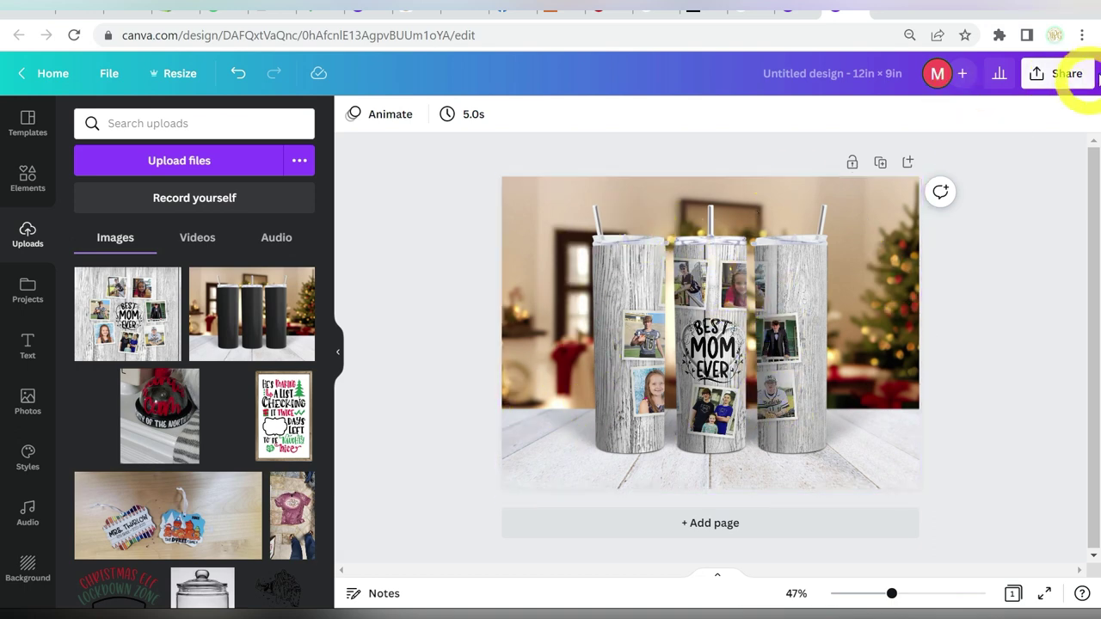
- Download the design as a PNG file
{"action": "left_click", "coordinate": [1063, 73]}
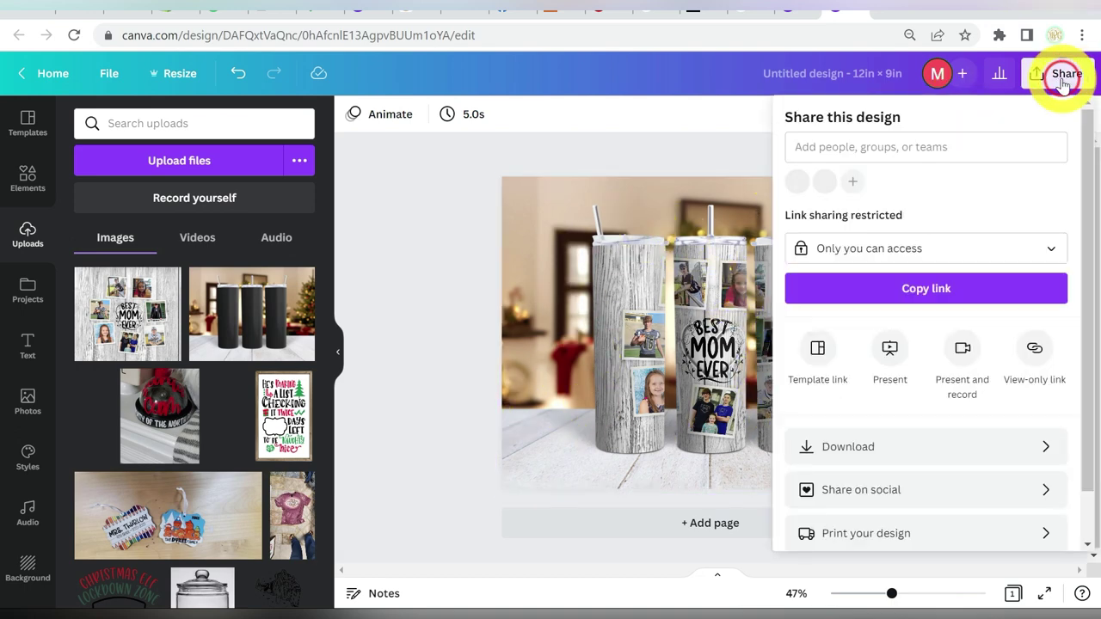
{"action": "left_click", "coordinate": [877, 448]}
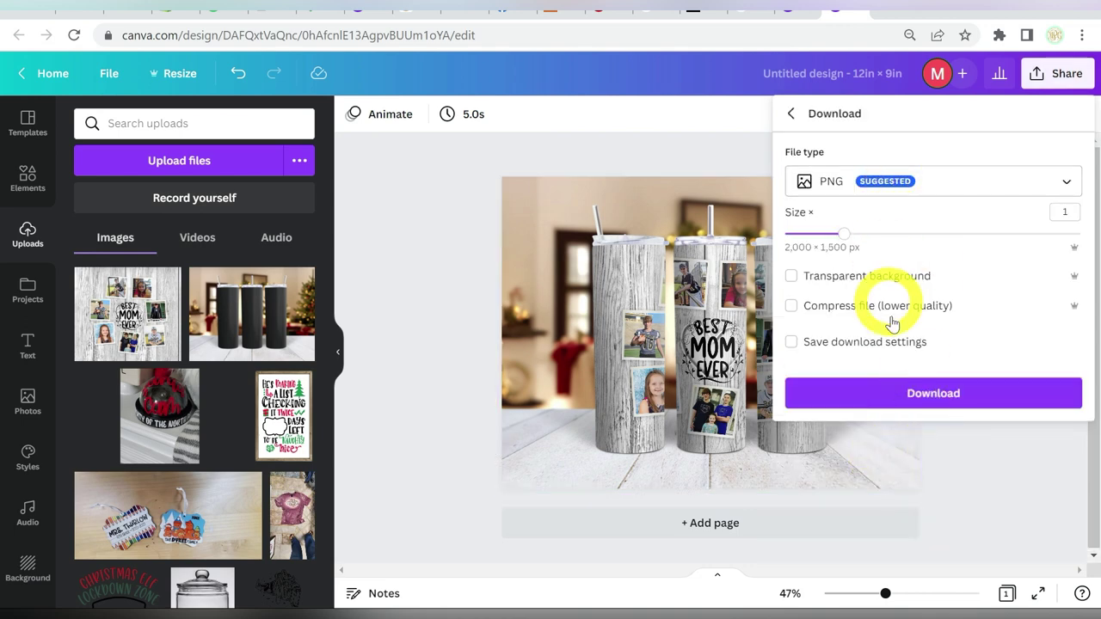
{"action": "left_click", "coordinate": [901, 393]}
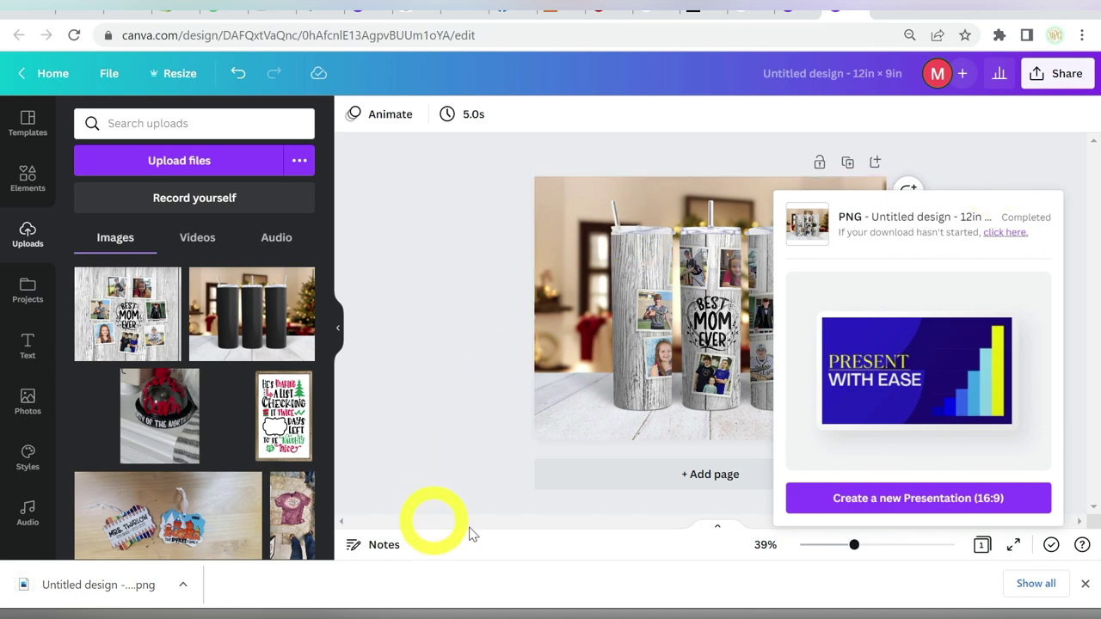
- Open the downloaded Untitled design PNG in Photos, then advance to Custom Photo Tumbler.png
{"action": "left_click", "coordinate": [970, 150]}
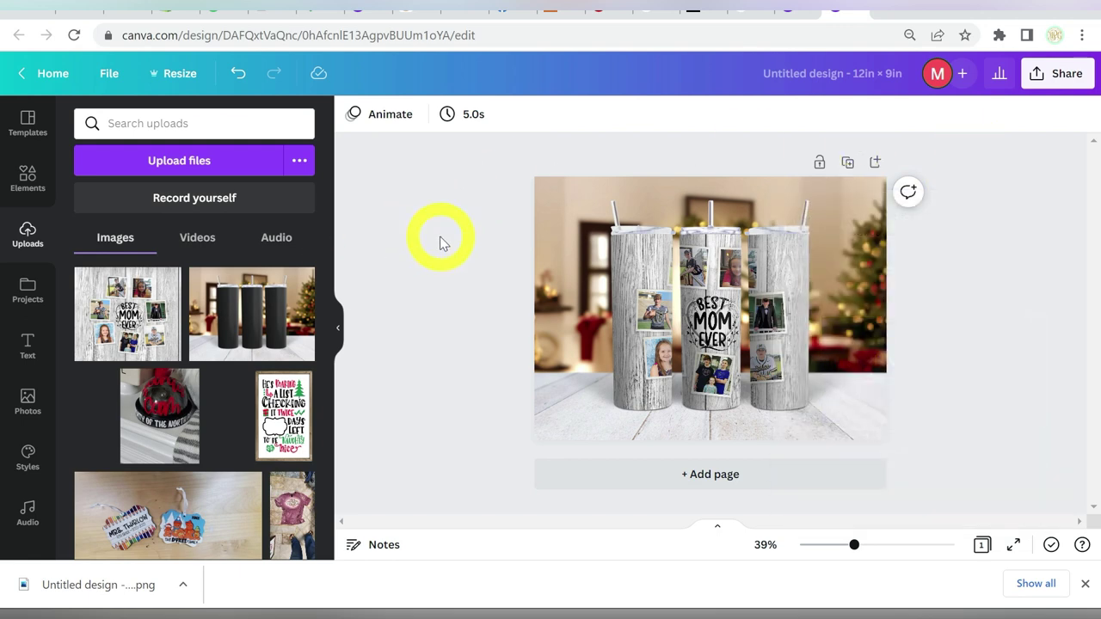
{"action": "key", "text": "alt+Tab"}
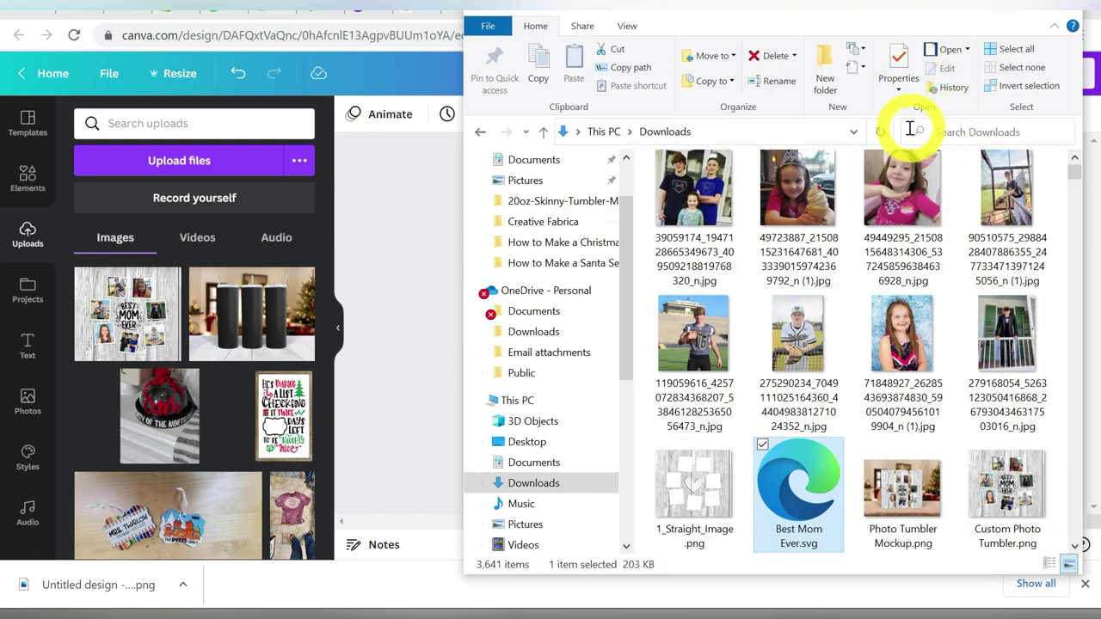
{"action": "left_click", "coordinate": [880, 131]}
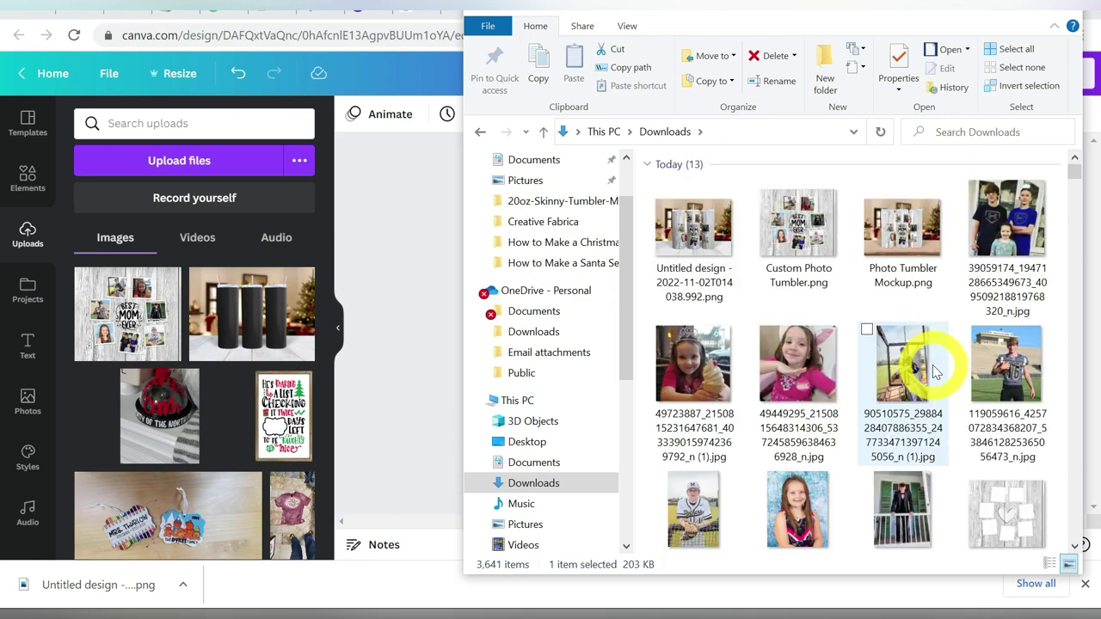
{"action": "double_click", "coordinate": [689, 228]}
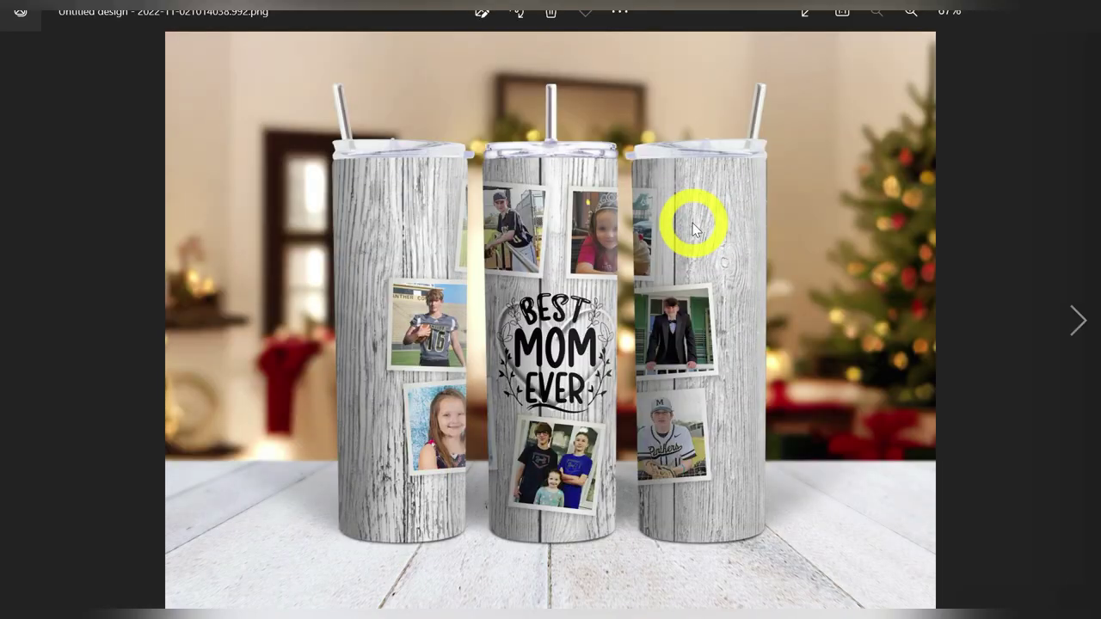
{"action": "left_click", "coordinate": [1078, 325]}
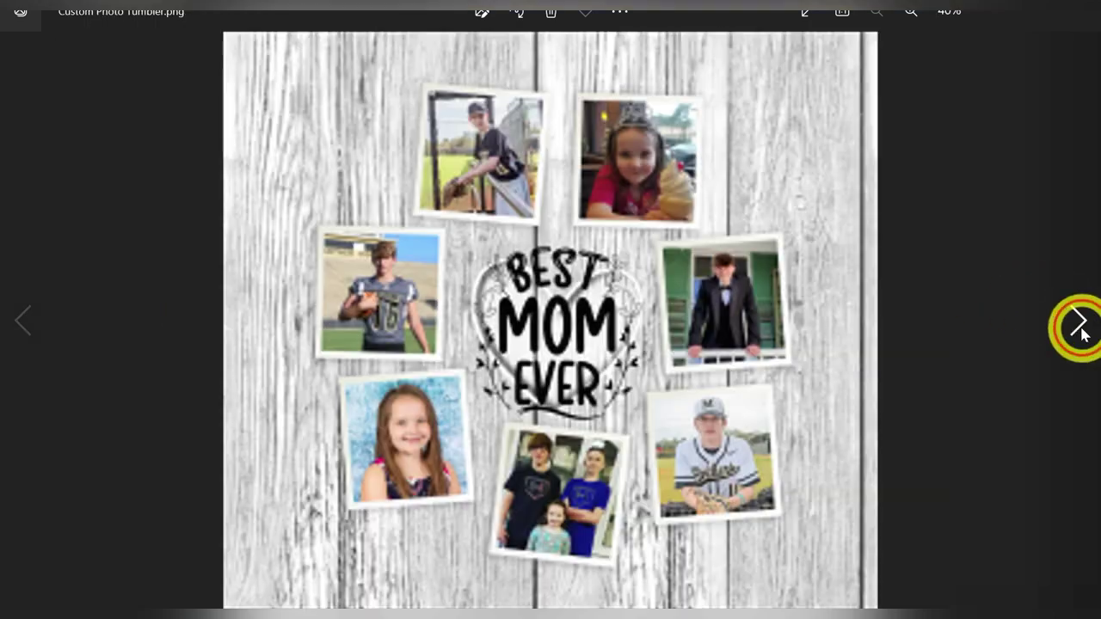